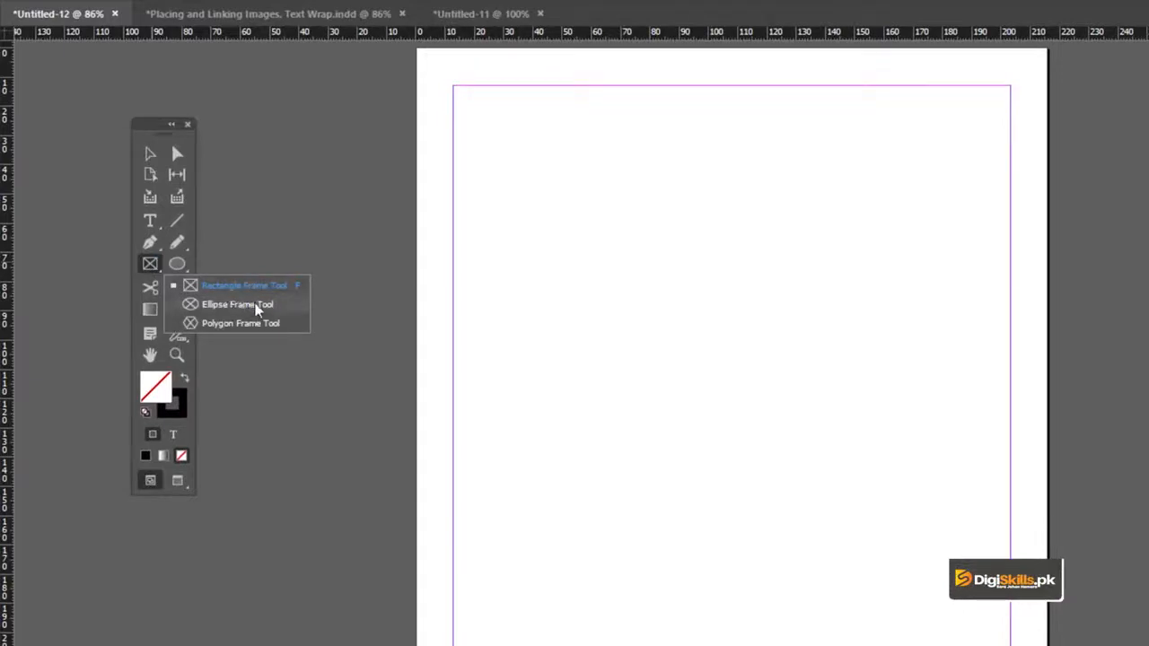
Step: Draw an empty rectangular frame about 126 × 79 mm and move it to X 50 mm, Y 71.7 mm on the page
{"action": "left_click", "coordinate": [230, 286]}
{"action": "left_click_drag", "start_coordinate": [608, 252], "coordinate": [978, 483]}
{"action": "key", "text": "v"}
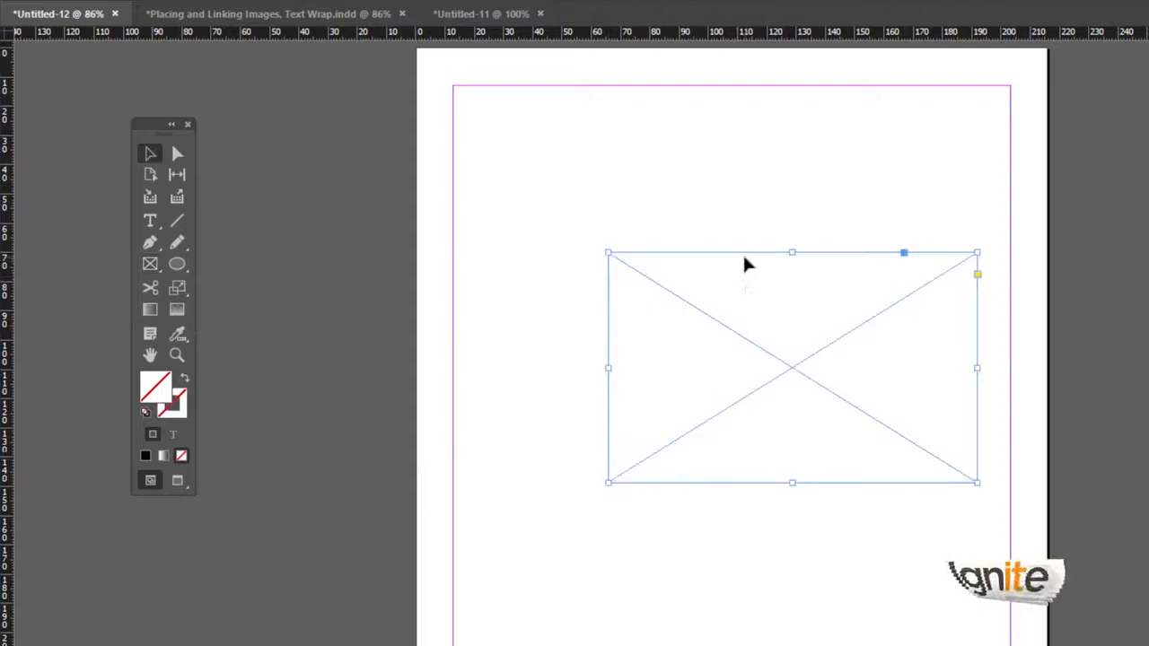
{"action": "left_click_drag", "start_coordinate": [726, 256], "coordinate": [690, 265]}
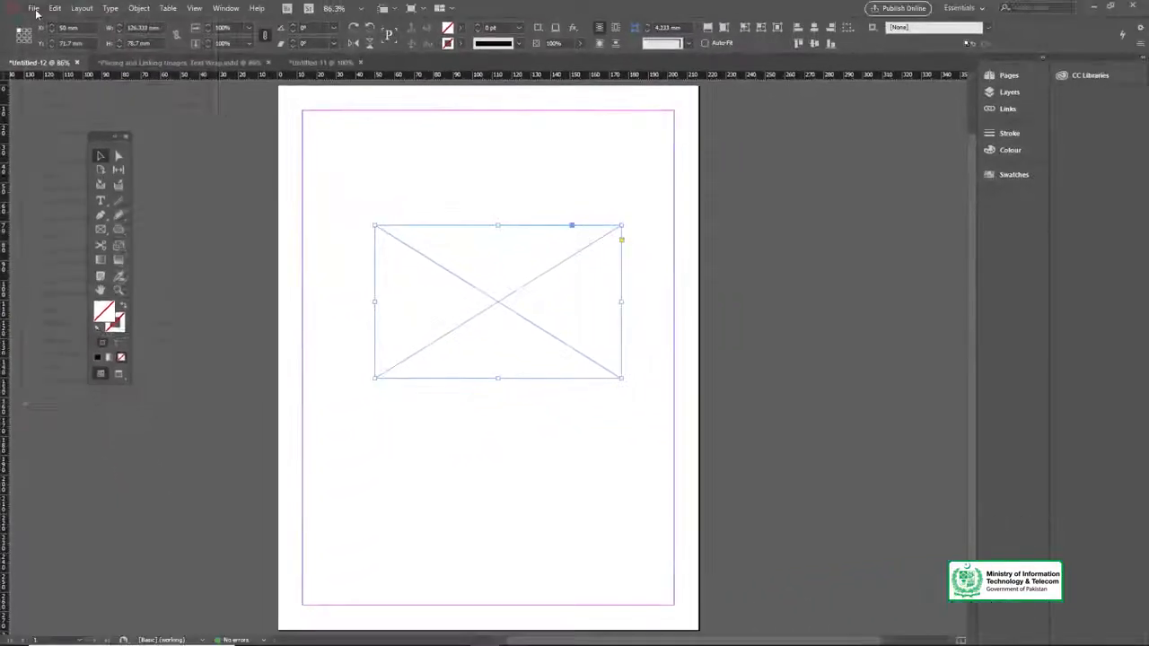
Step: Place the image agenda-analysis-business-plan-990818 into the rectangular frame
{"action": "left_click", "coordinate": [34, 9]}
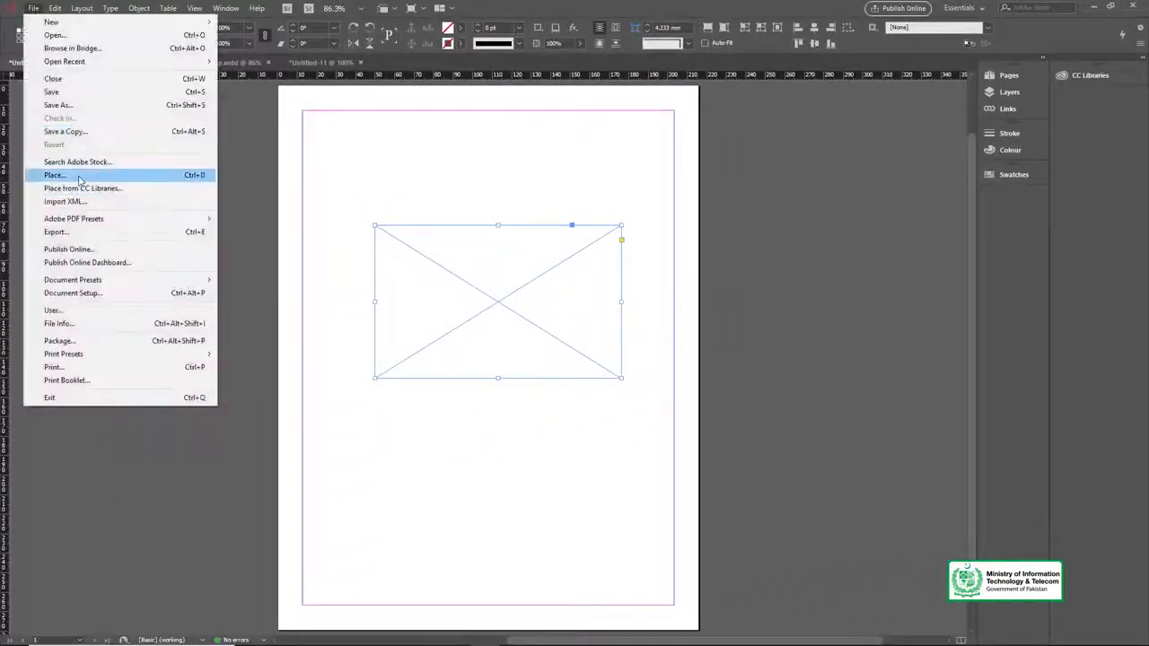
{"action": "left_click", "coordinate": [86, 178]}
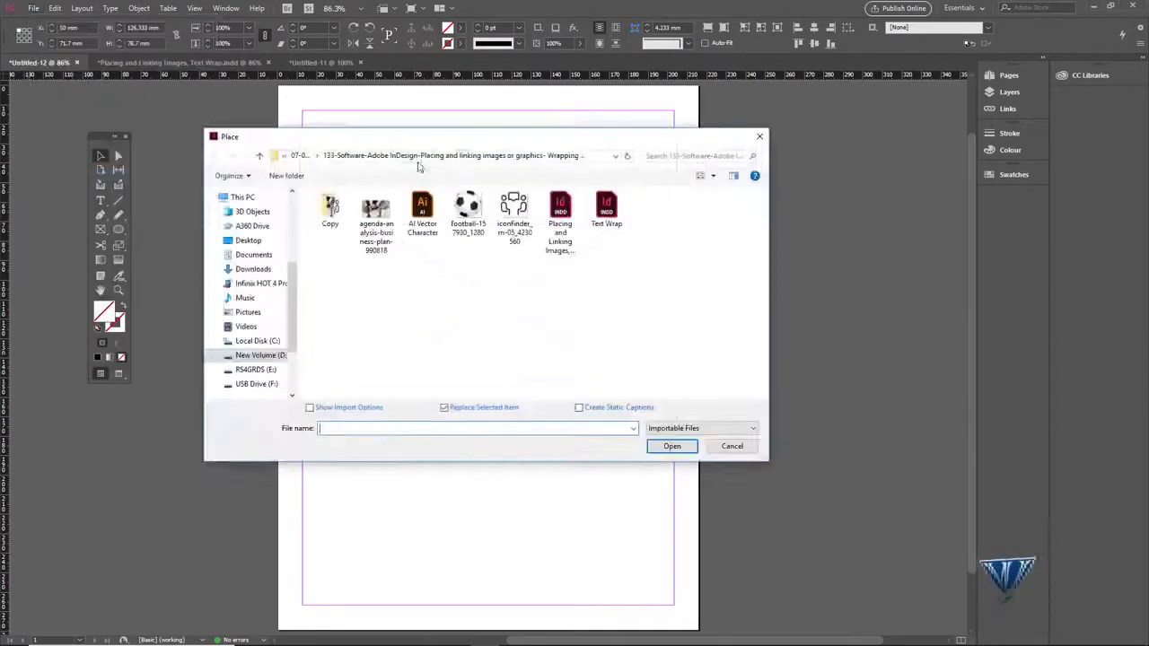
{"action": "left_click", "coordinate": [382, 236]}
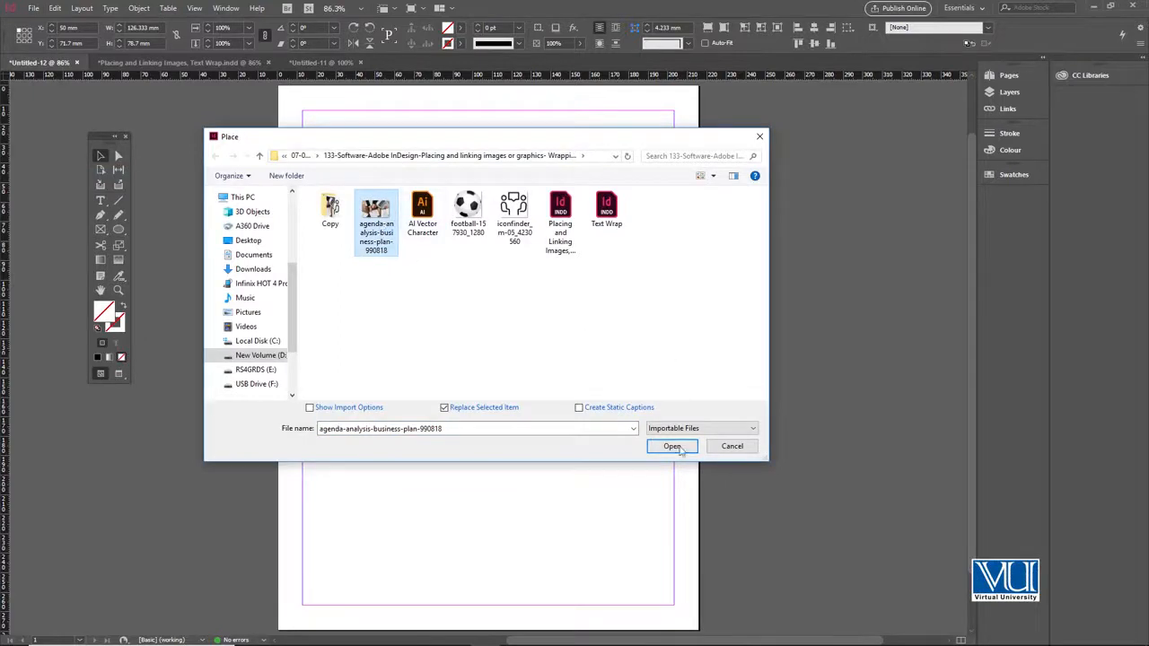
{"action": "left_click", "coordinate": [674, 446]}
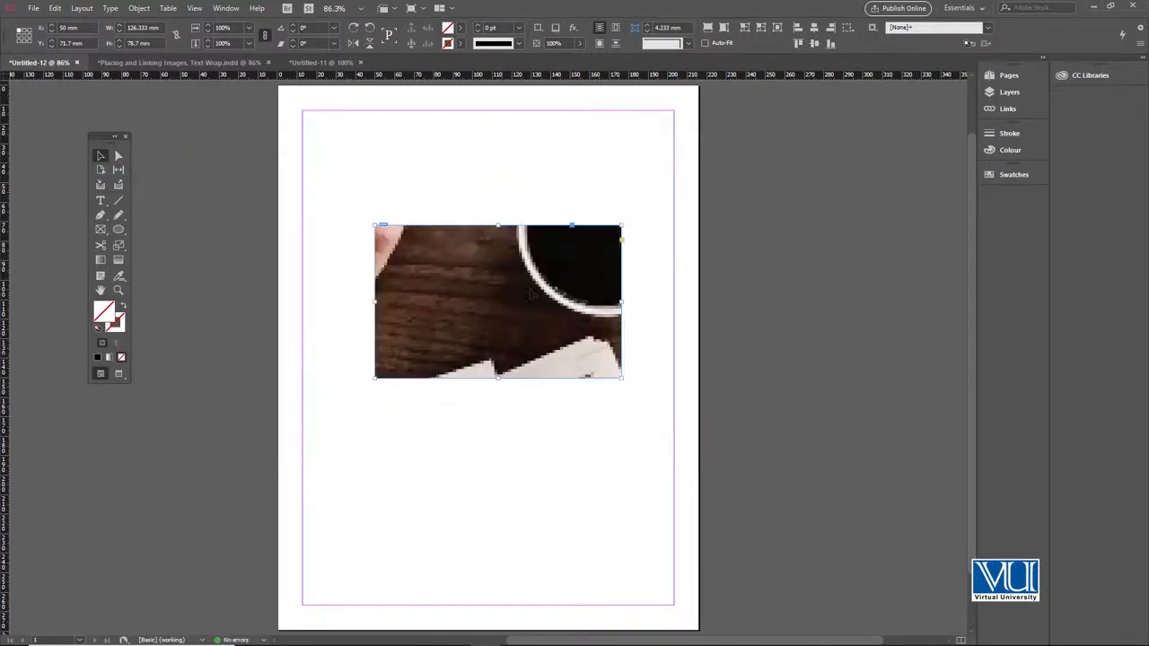
Step: Shift the photo inside its frame until the printed papers fill the visible area
{"action": "left_click", "coordinate": [487, 318], "text": "ctrl"}
{"action": "left_click_drag", "start_coordinate": [515, 336], "coordinate": [548, 316]}
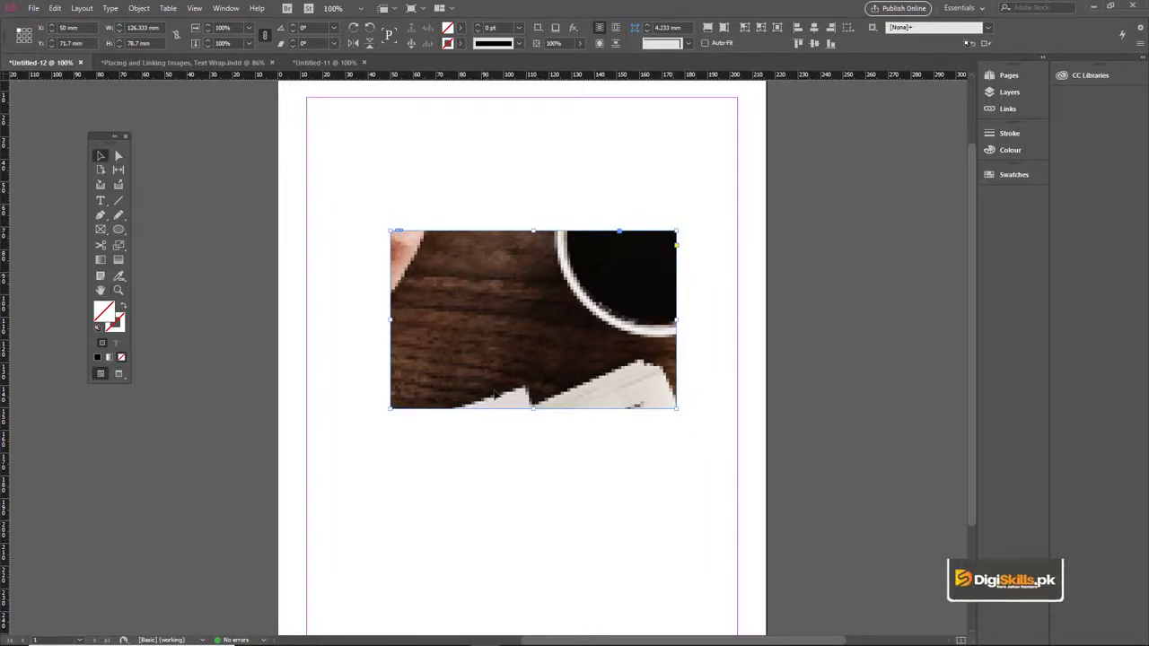
{"action": "mouse_move", "coordinate": [538, 326]}
{"action": "left_mouse_down"}
{"action": "mouse_move", "coordinate": [544, 302]}
{"action": "mouse_move", "coordinate": [526, 272]}
{"action": "mouse_move", "coordinate": [547, 316]}
{"action": "mouse_move", "coordinate": [554, 263]}
{"action": "mouse_move", "coordinate": [589, 321]}
{"action": "mouse_move", "coordinate": [566, 296]}
{"action": "mouse_move", "coordinate": [547, 328]}
{"action": "mouse_move", "coordinate": [539, 317]}
{"action": "mouse_move", "coordinate": [533, 347]}
{"action": "left_mouse_up"}
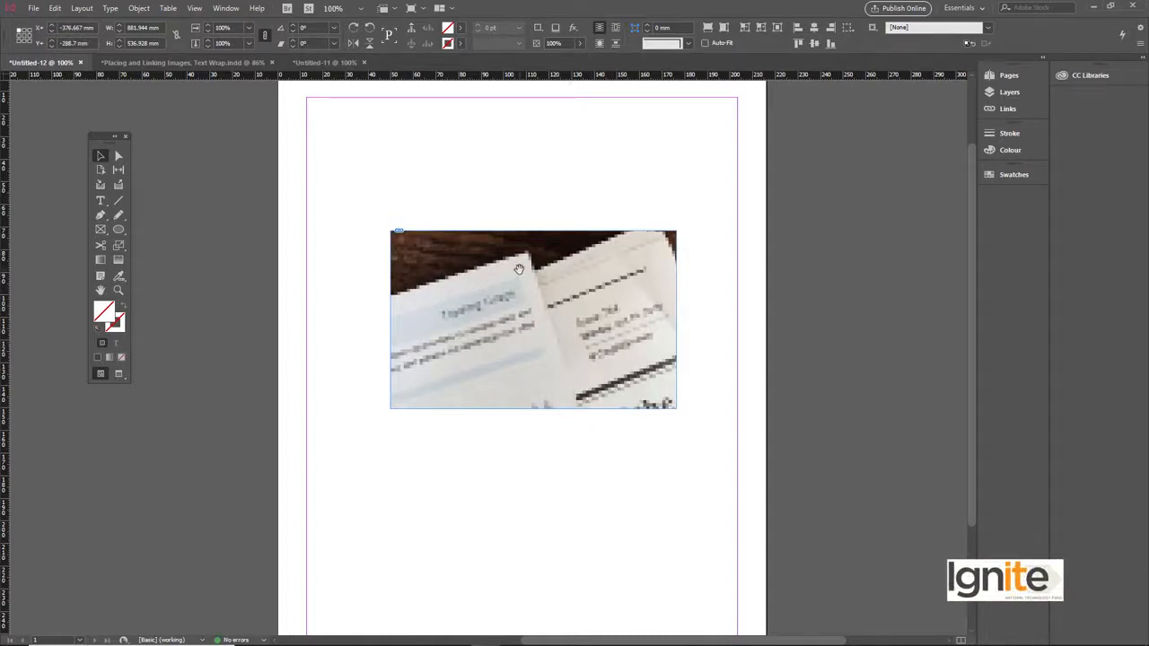
Step: Try Fill Frame Proportionally on the photo's frame and undo it
{"action": "left_click", "coordinate": [464, 236]}
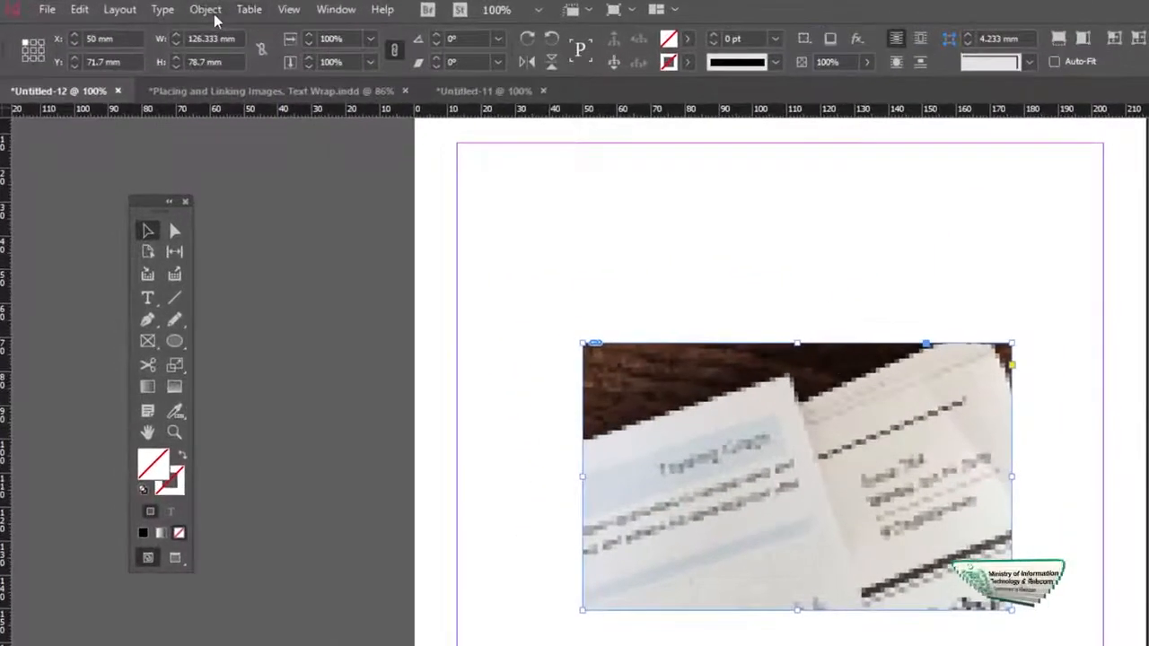
{"action": "left_click", "coordinate": [149, 9]}
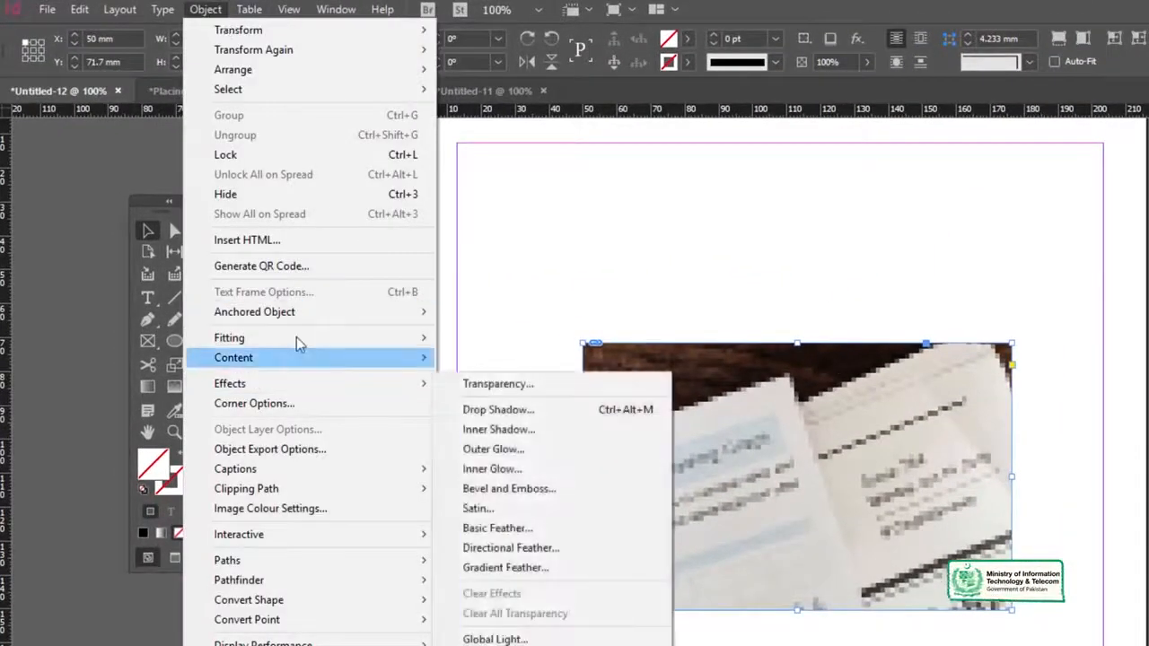
{"action": "mouse_move", "coordinate": [299, 338]}
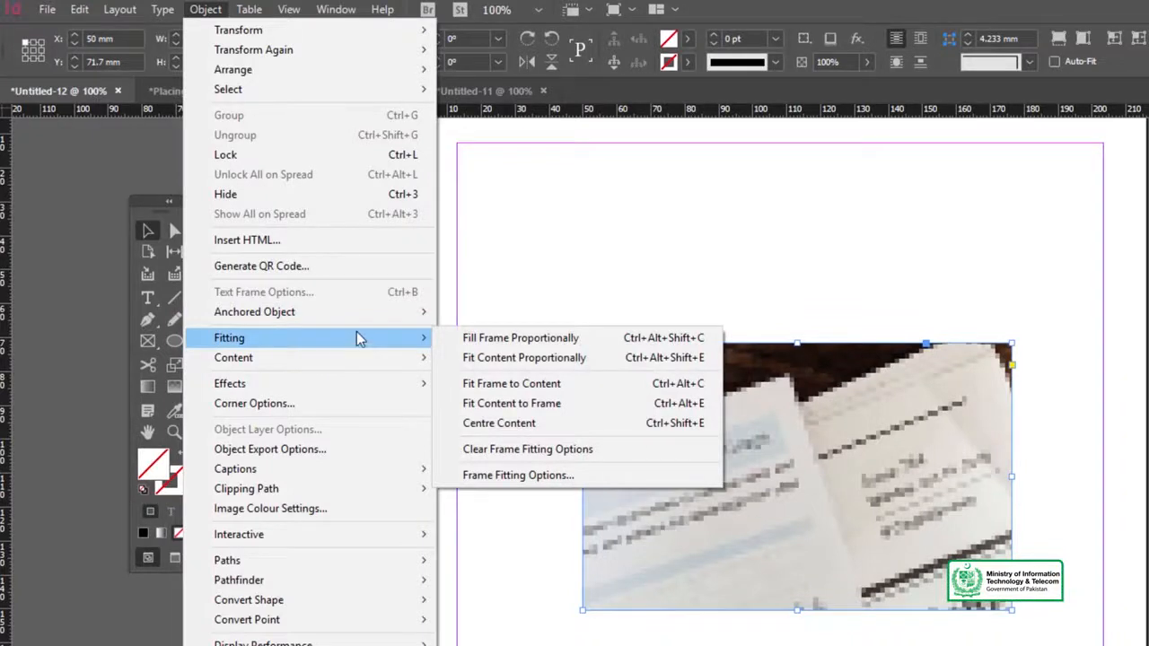
{"action": "left_click", "coordinate": [524, 346]}
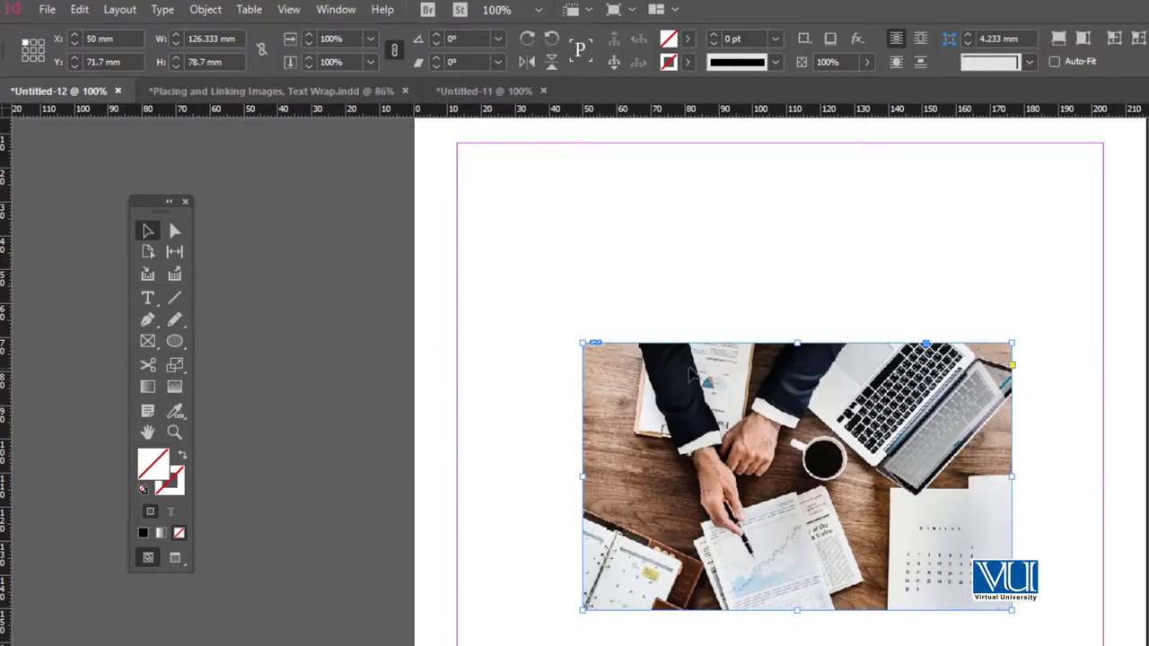
{"action": "key", "text": "ctrl+z"}
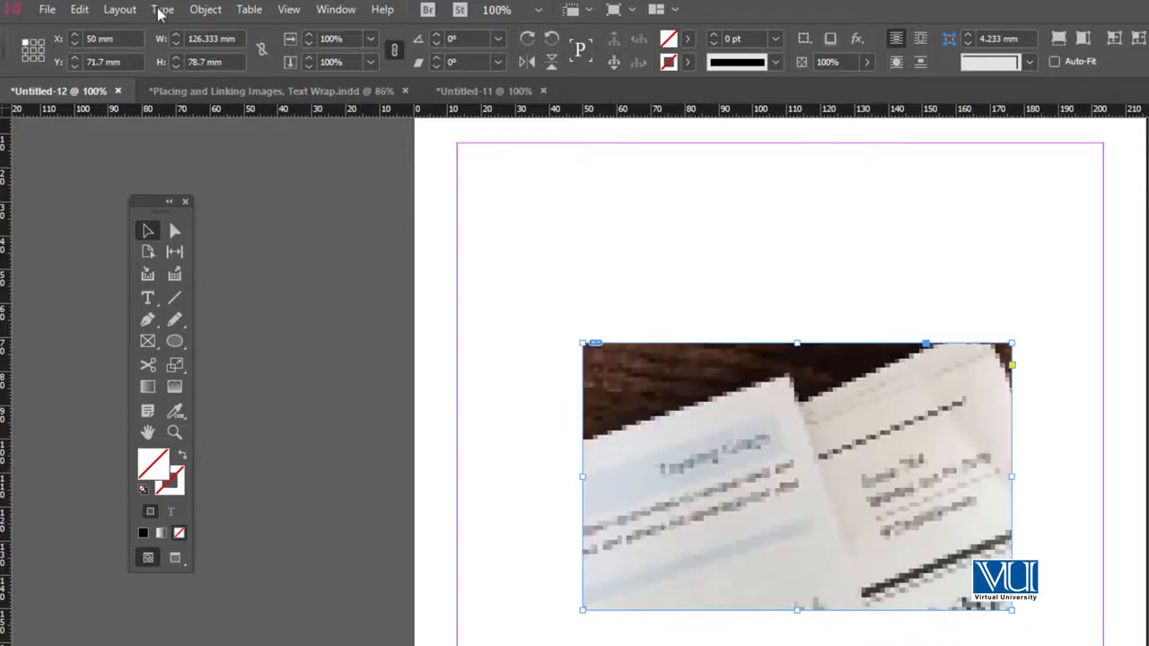
Step: Try Fit Content to Frame on the photo and undo it
{"action": "left_click", "coordinate": [204, 8]}
{"action": "mouse_move", "coordinate": [382, 337]}
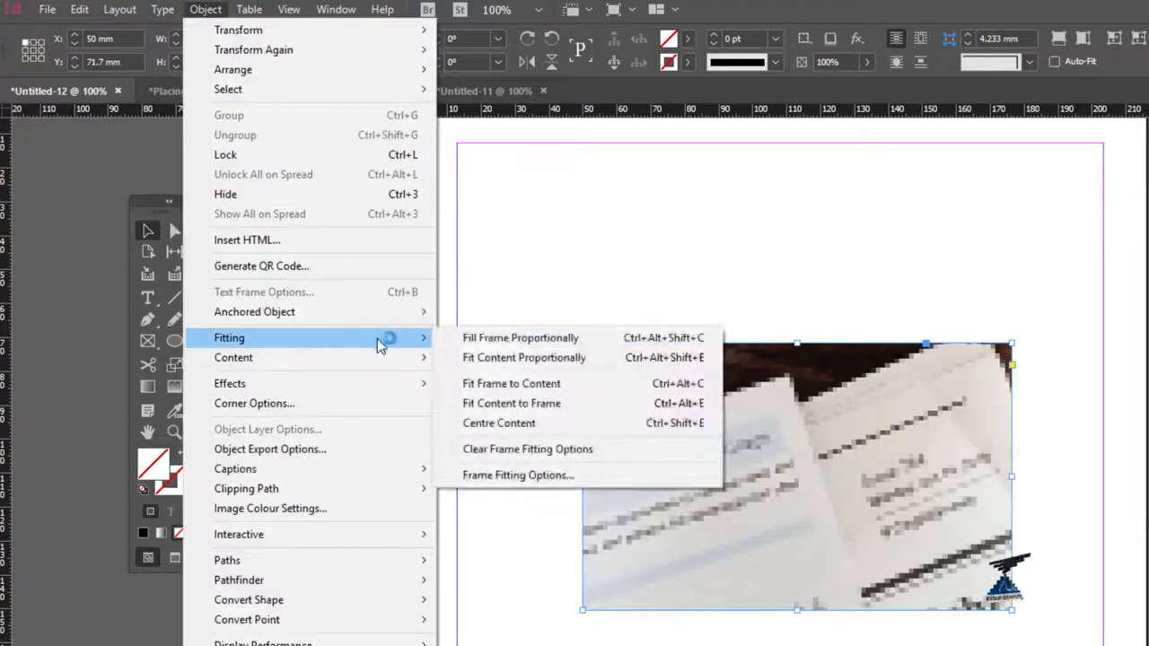
{"action": "left_click", "coordinate": [510, 384]}
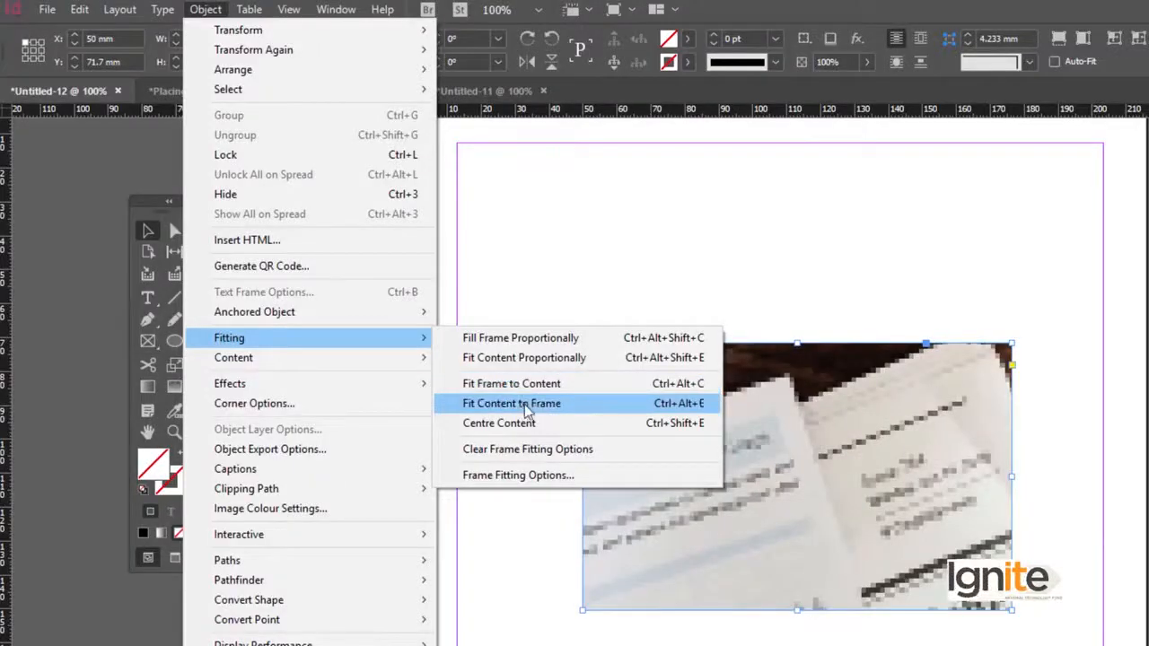
{"action": "left_click", "coordinate": [509, 403]}
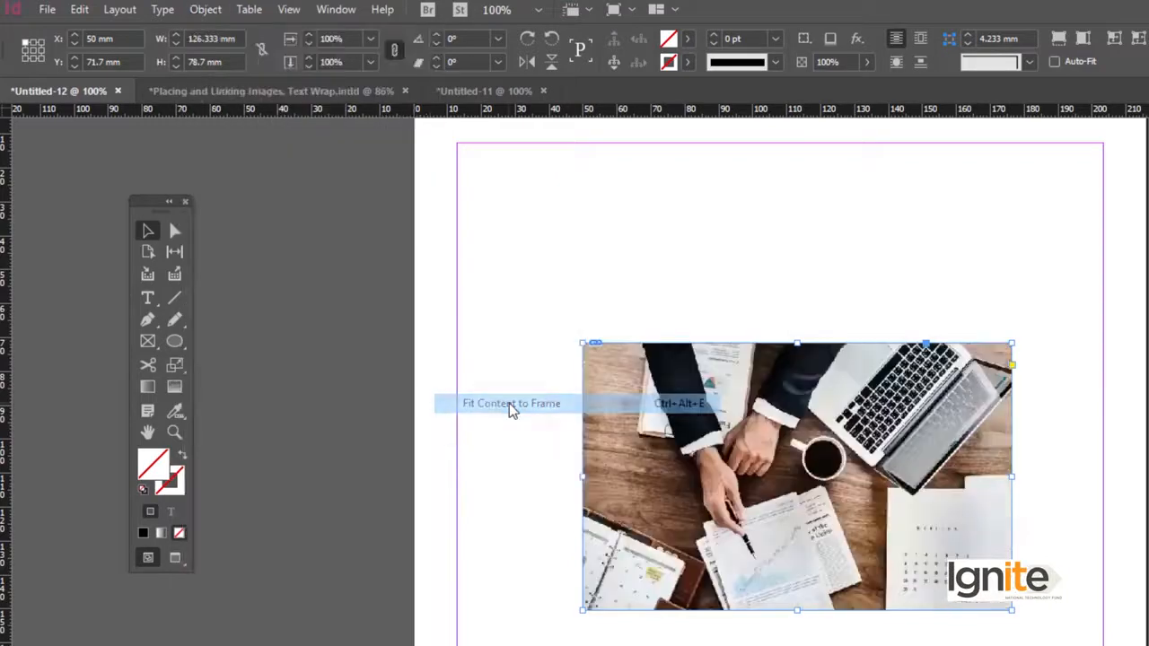
{"action": "key", "text": "ctrl+z"}
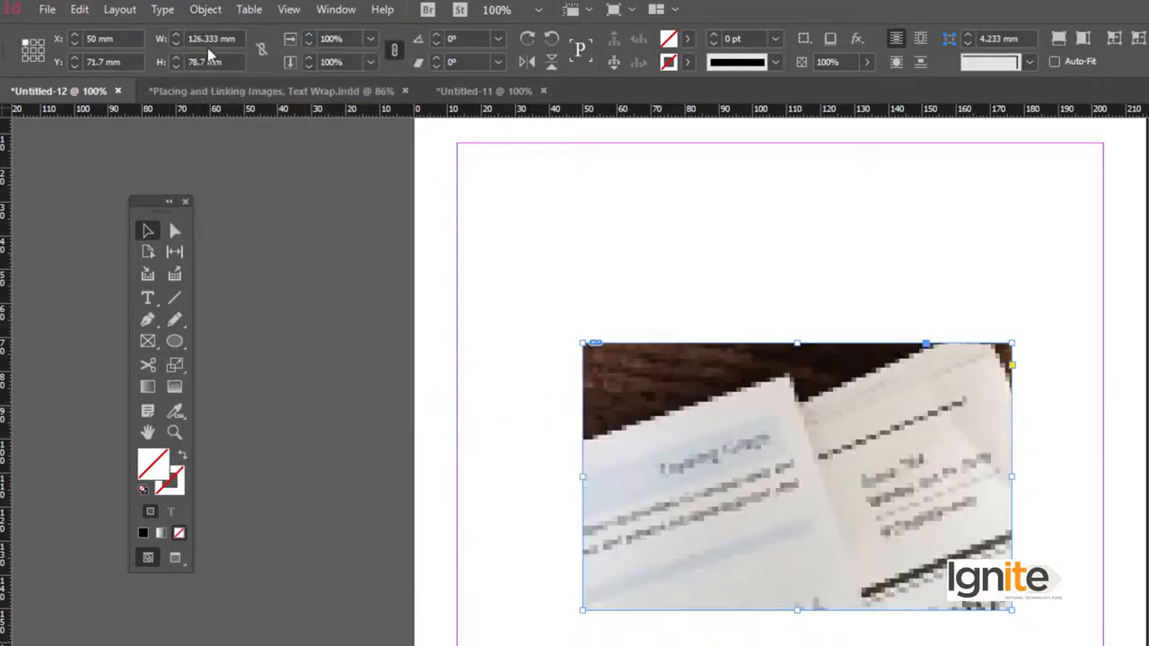
Step: Try Fit Frame to Content on the photo, check the enlarged frame, and undo it
{"action": "left_click", "coordinate": [206, 17]}
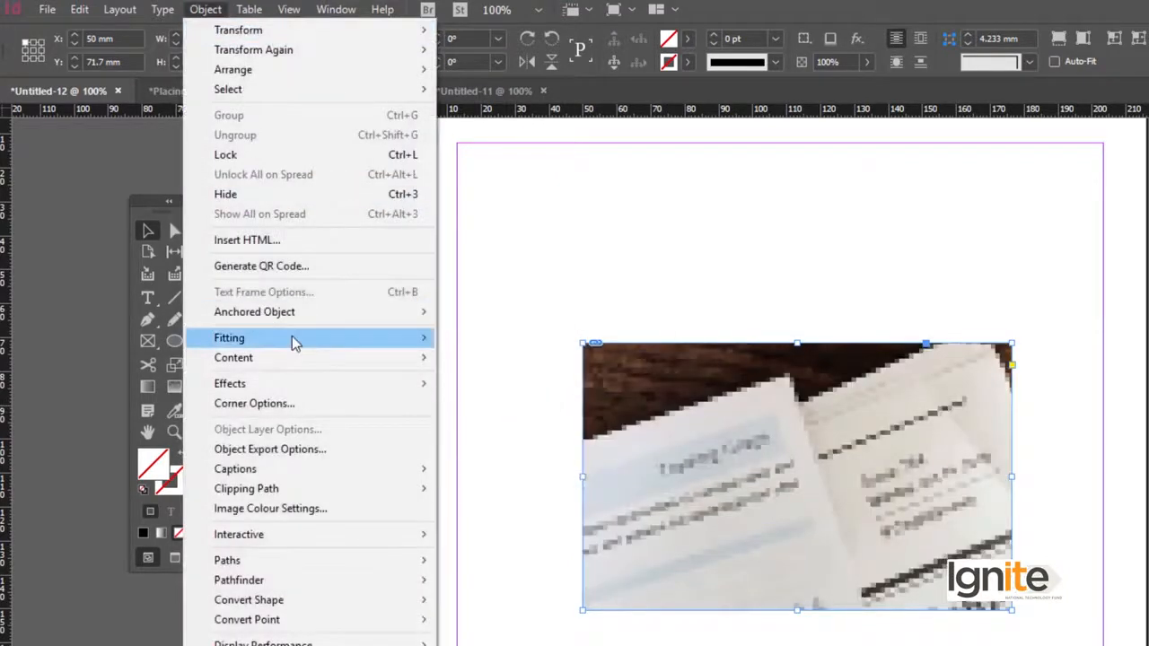
{"action": "mouse_move", "coordinate": [305, 338]}
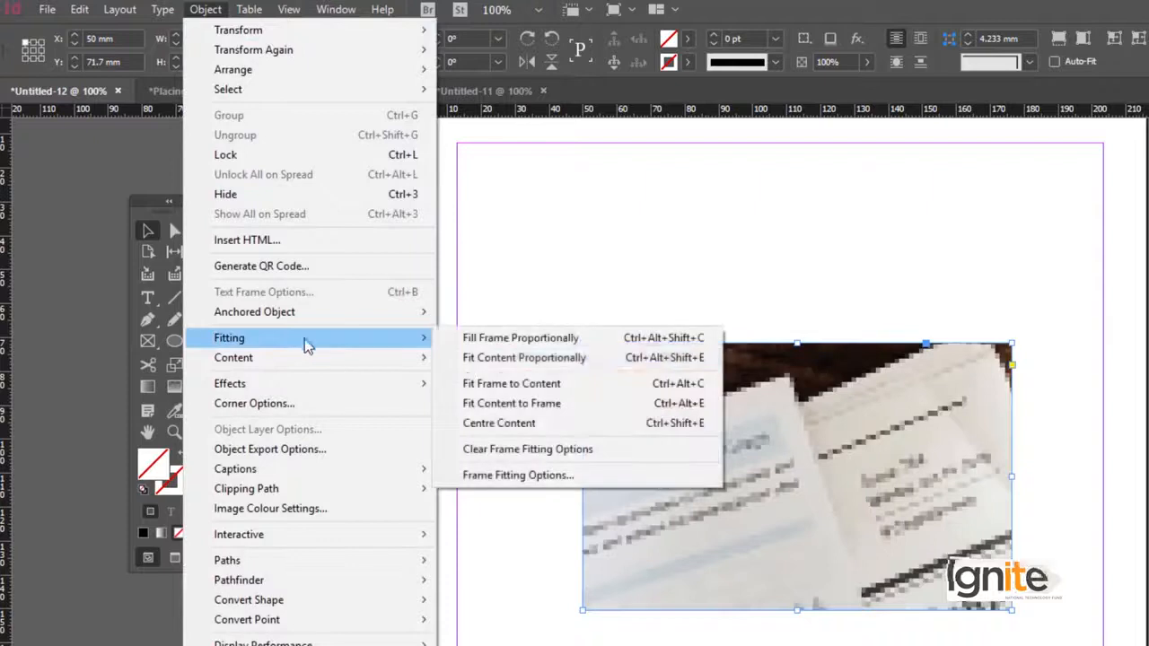
{"action": "left_click", "coordinate": [489, 388]}
{"action": "key", "text": "z"}
{"action": "left_click", "coordinate": [648, 476], "text": "alt"}
{"action": "left_click", "coordinate": [688, 477], "text": "alt"}
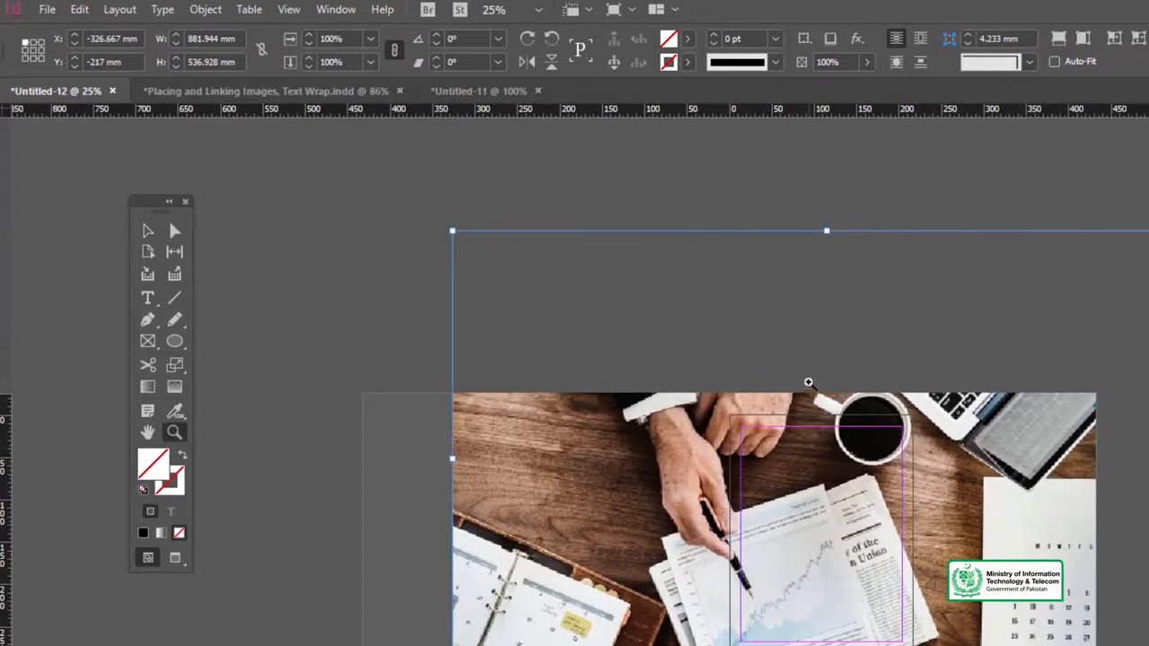
{"action": "key", "text": "ctrl+z"}
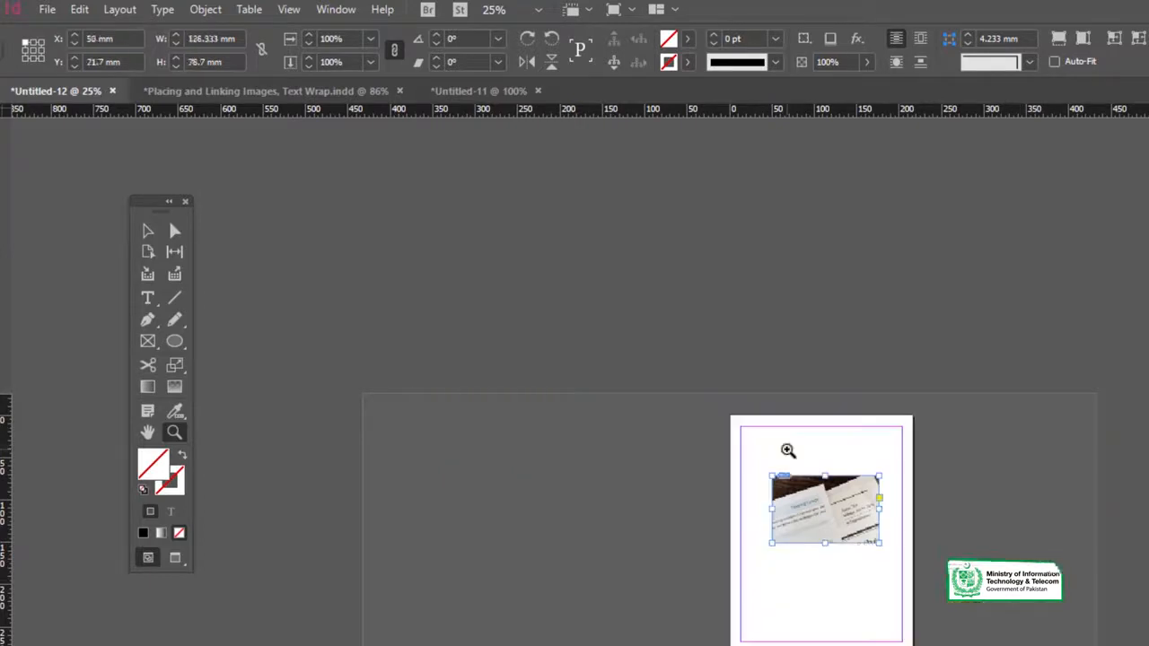
Step: Apply Fill Frame Proportionally to the rectangular photo frame and deselect it
{"action": "left_click", "coordinate": [823, 538]}
{"action": "left_click", "coordinate": [833, 535]}
{"action": "left_click", "coordinate": [906, 525]}
{"action": "key", "text": "v"}
{"action": "left_click_drag", "start_coordinate": [708, 441], "coordinate": [965, 443]}
{"action": "key", "text": "ctrl+shift+a"}
{"action": "left_click", "coordinate": [787, 356]}
{"action": "left_click", "coordinate": [206, 9]}
{"action": "mouse_move", "coordinate": [306, 336]}
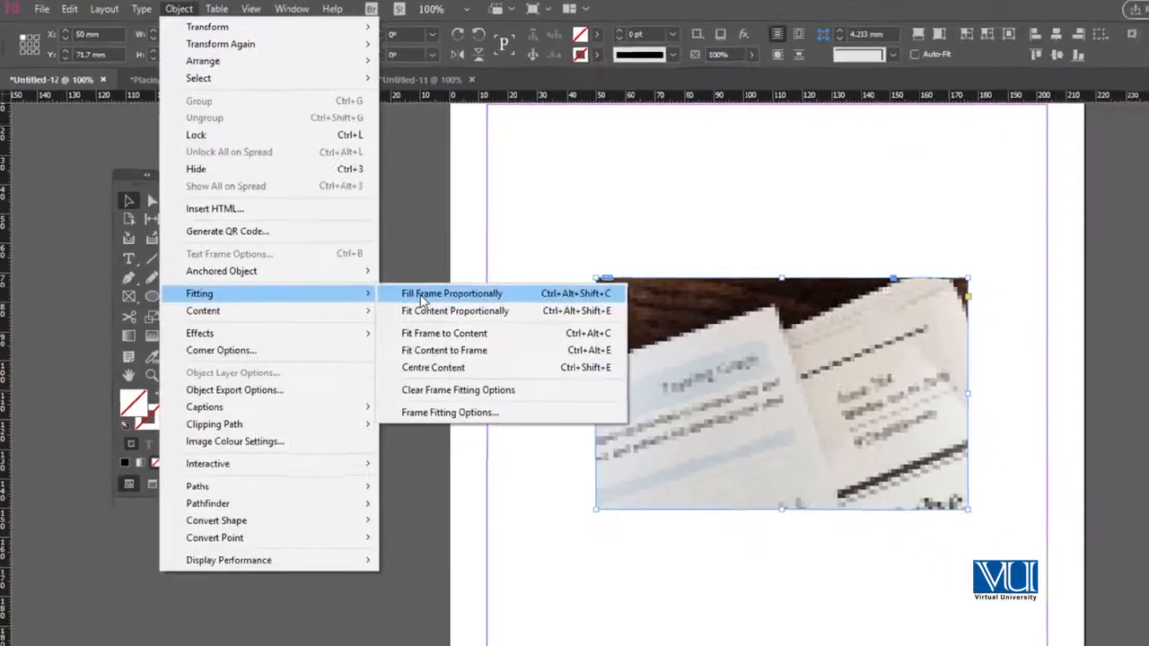
{"action": "left_click", "coordinate": [486, 344]}
{"action": "left_click", "coordinate": [550, 186]}
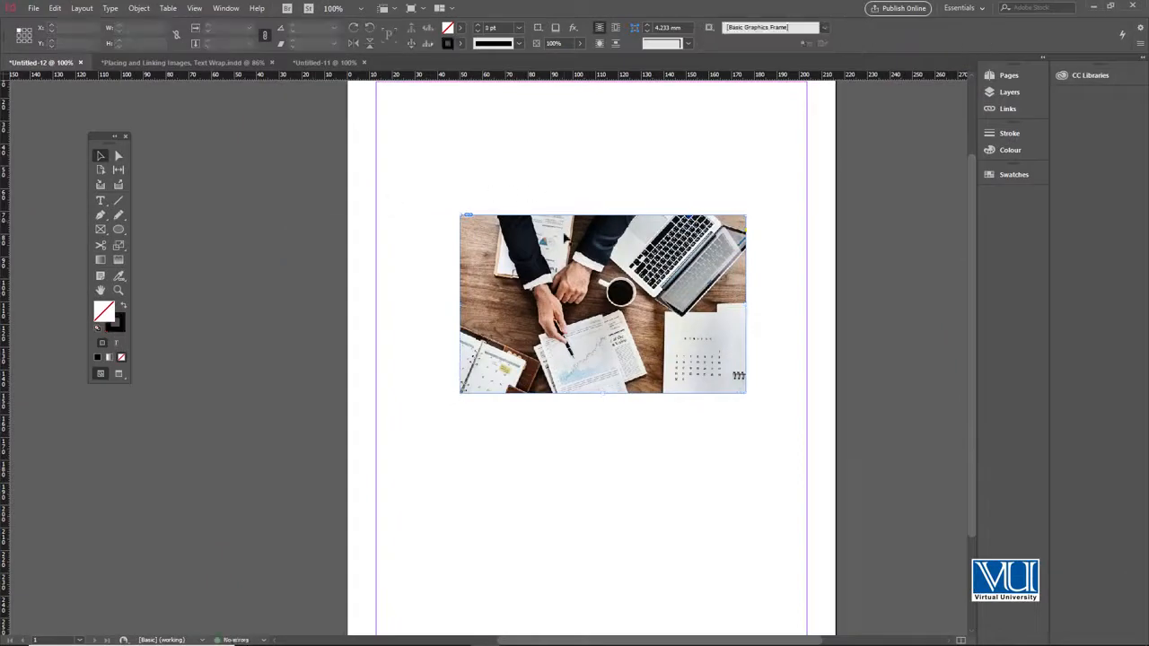
Step: Try enlarging the photo frame from its upper-right and upper-left corners, undoing each attempt
{"action": "left_click", "coordinate": [566, 238]}
{"action": "left_click_drag", "start_coordinate": [582, 239], "coordinate": [517, 229]}
{"action": "key", "text": "ctrl+equal"}
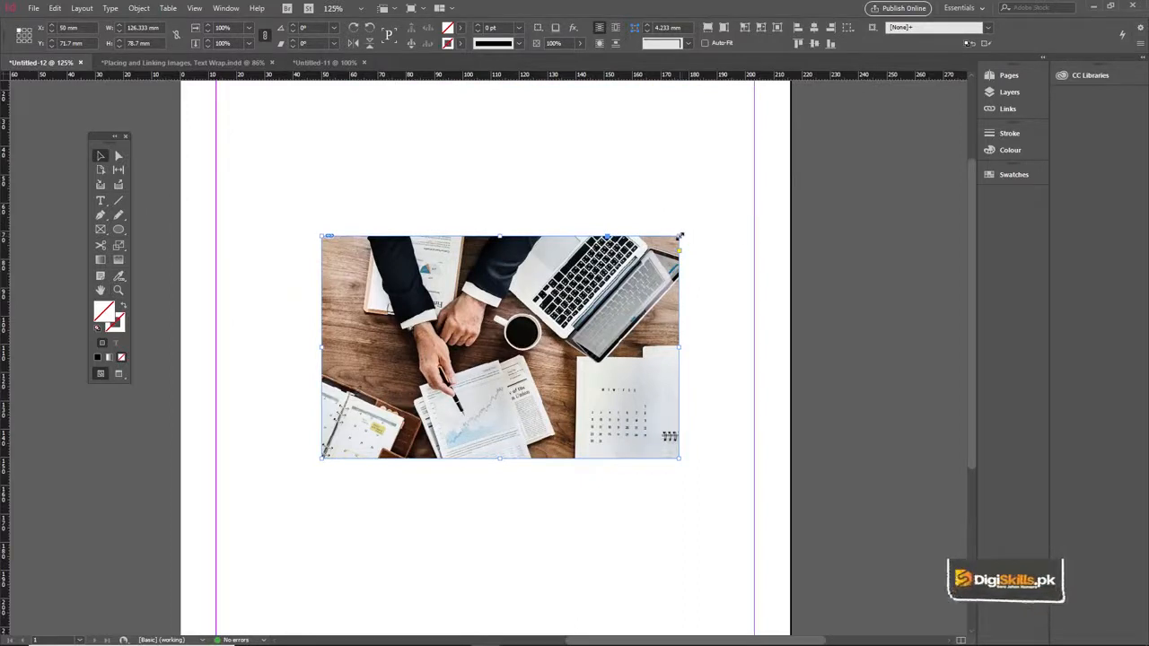
{"action": "left_click_drag", "start_coordinate": [680, 236], "coordinate": [772, 172]}
{"action": "key", "text": "ctrl+z"}
{"action": "left_click_drag", "start_coordinate": [322, 236], "coordinate": [259, 162]}
{"action": "key", "text": "ctrl+z"}
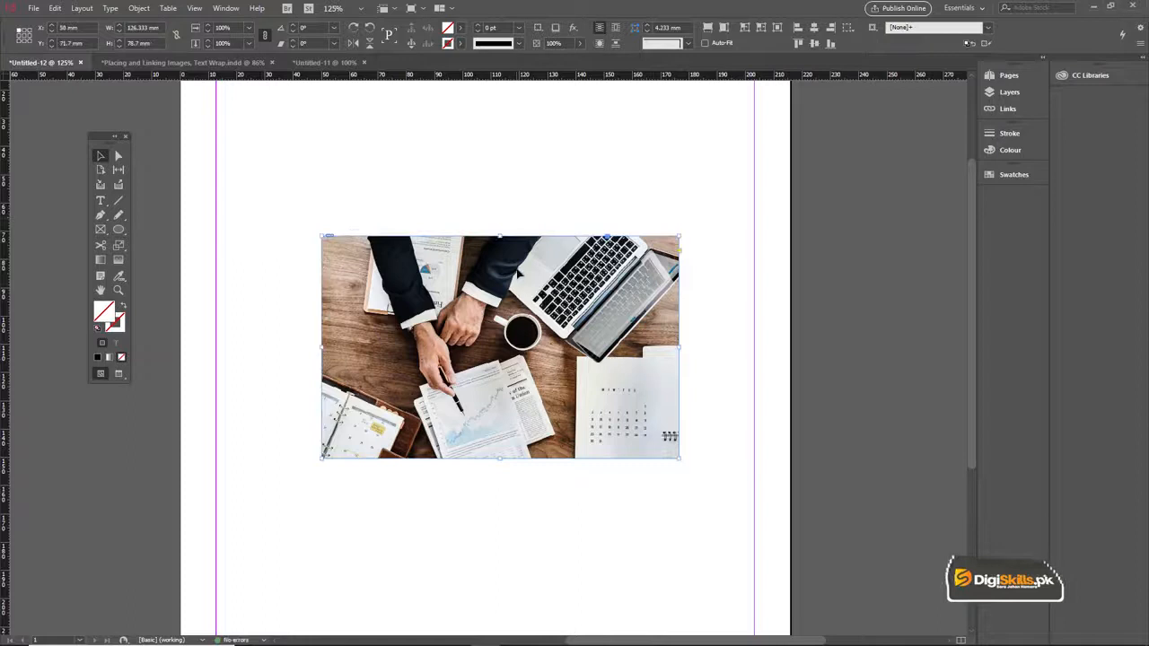
{"action": "left_click_drag", "start_coordinate": [679, 236], "coordinate": [728, 201]}
{"action": "key", "text": "ctrl+z"}
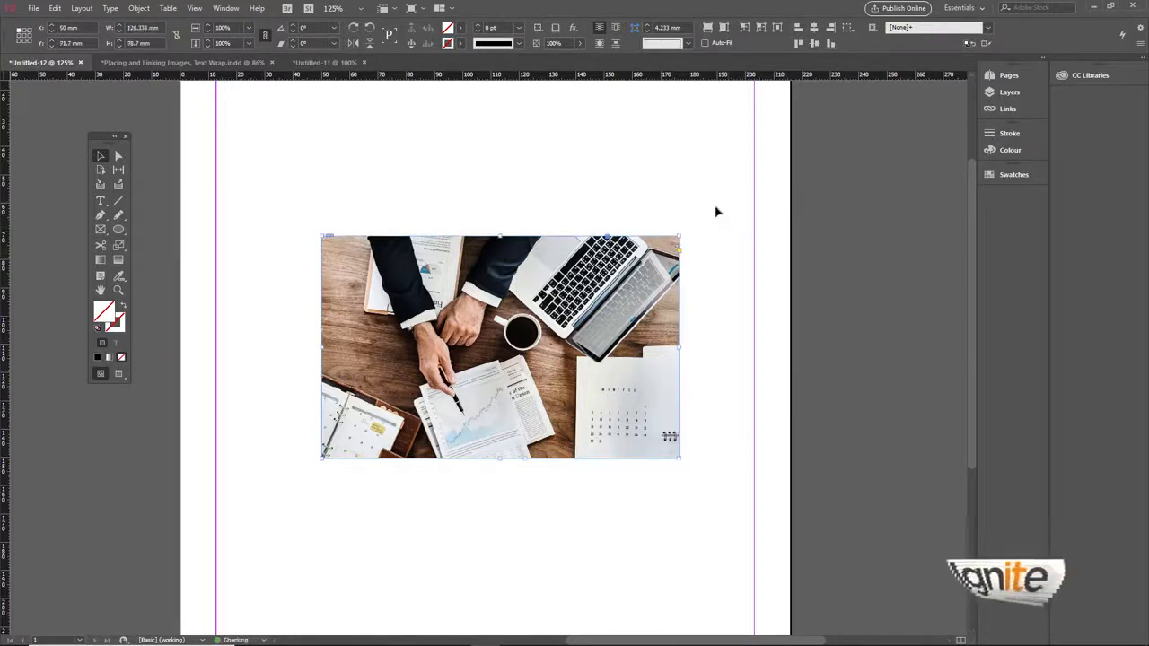
Step: Scale the photo together with its frame down to about 112 × 70 mm
{"action": "left_click", "coordinate": [472, 196]}
{"action": "left_click_drag", "start_coordinate": [420, 186], "coordinate": [553, 323]}
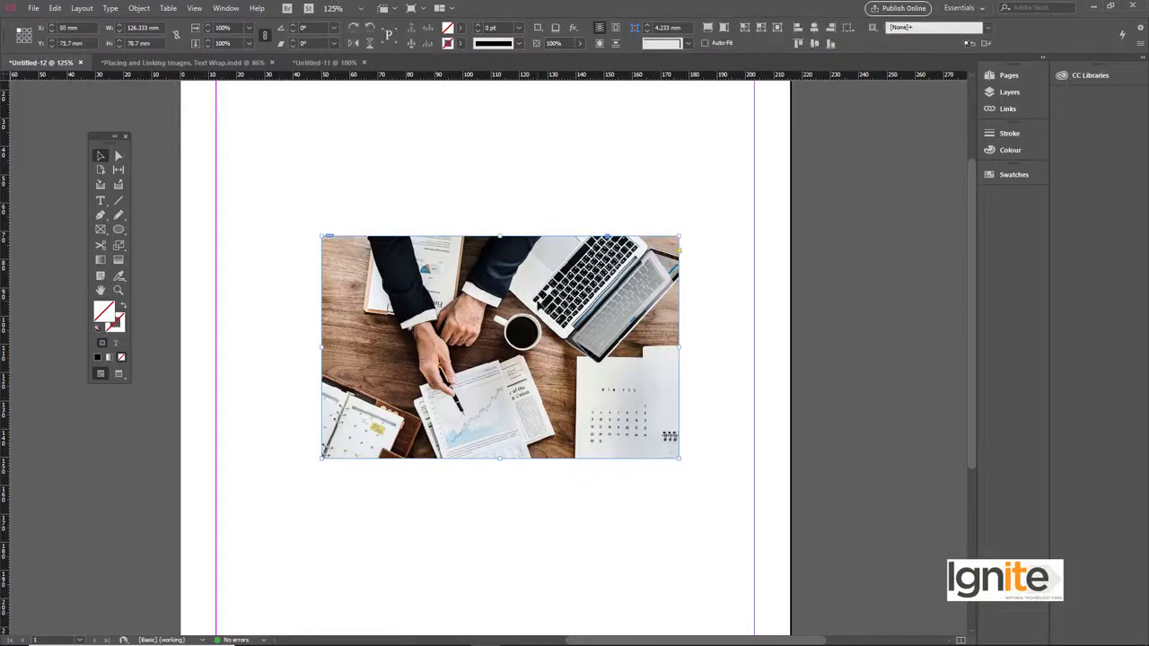
{"action": "left_click_drag", "start_coordinate": [680, 237], "coordinate": [639, 261]}
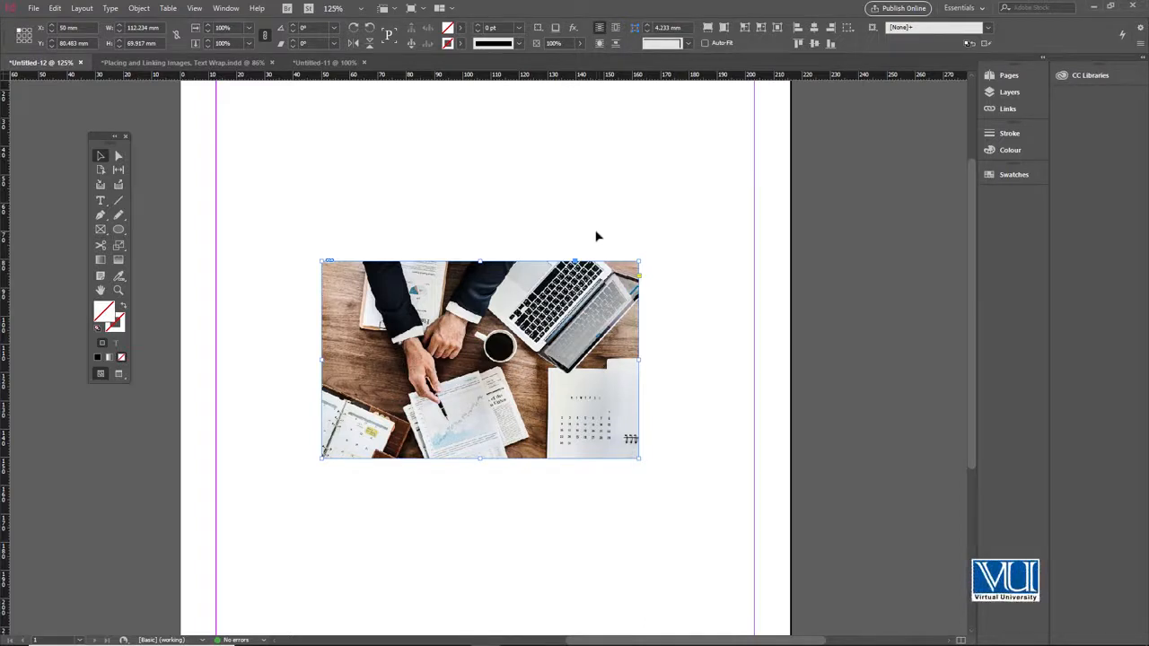
Step: Delete the rectangular photo frame and draw an empty circular frame about 52 mm across with the Ellipse Frame tool
{"action": "left_click_drag", "start_coordinate": [596, 236], "coordinate": [688, 317]}
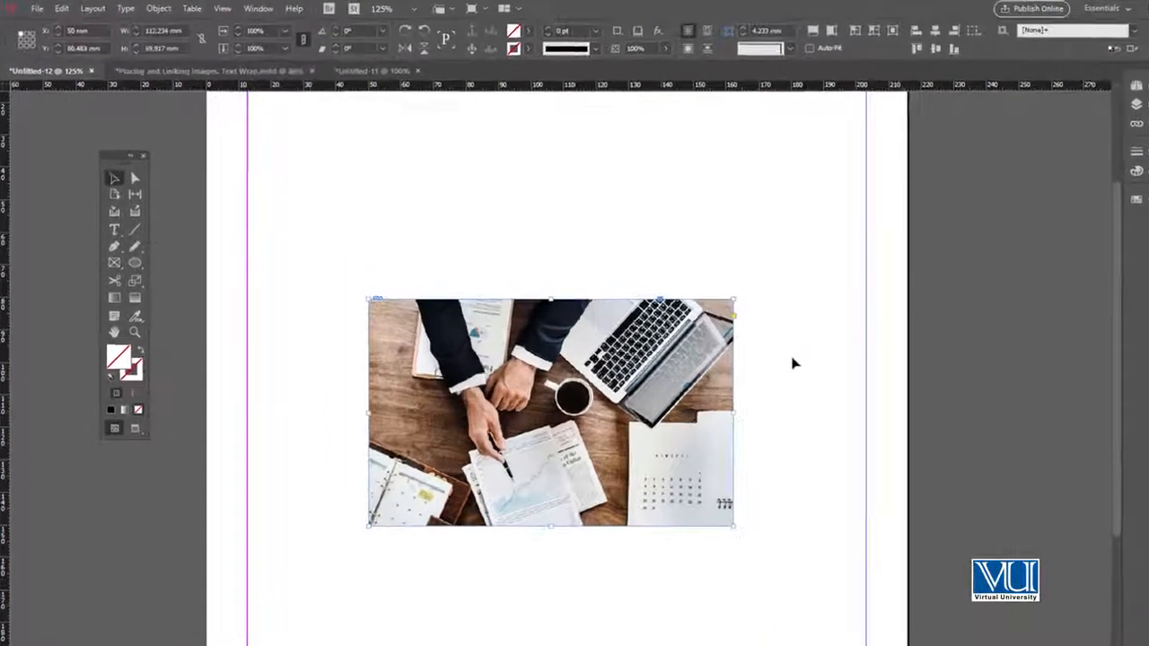
{"action": "key", "text": "Delete"}
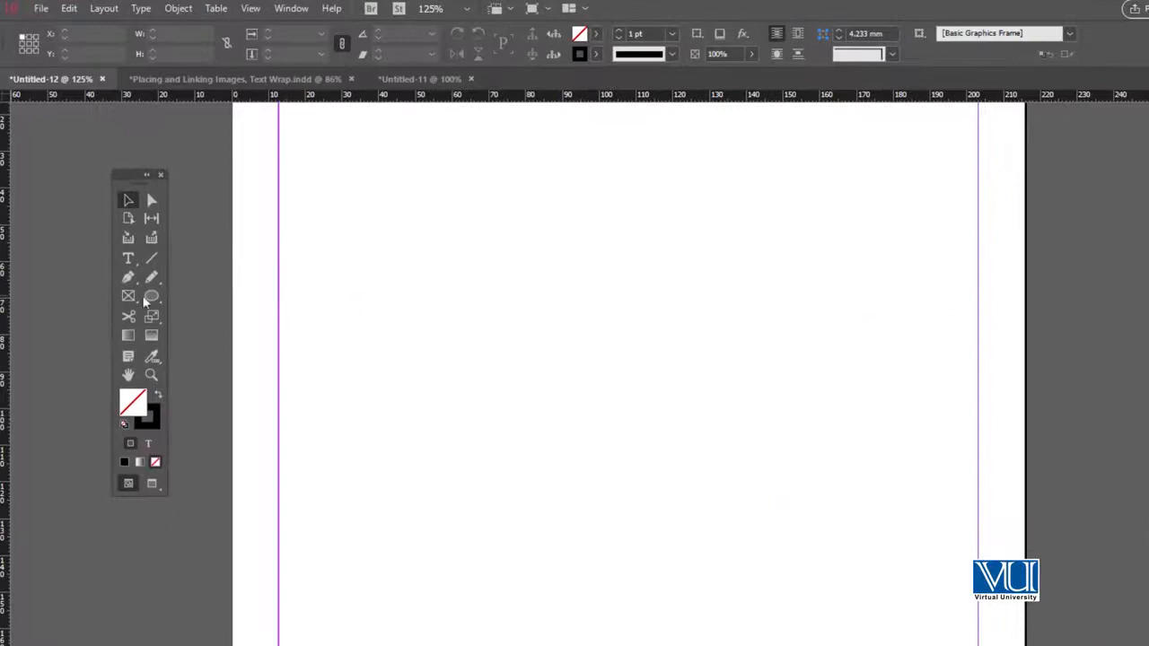
{"action": "left_click", "coordinate": [124, 295]}
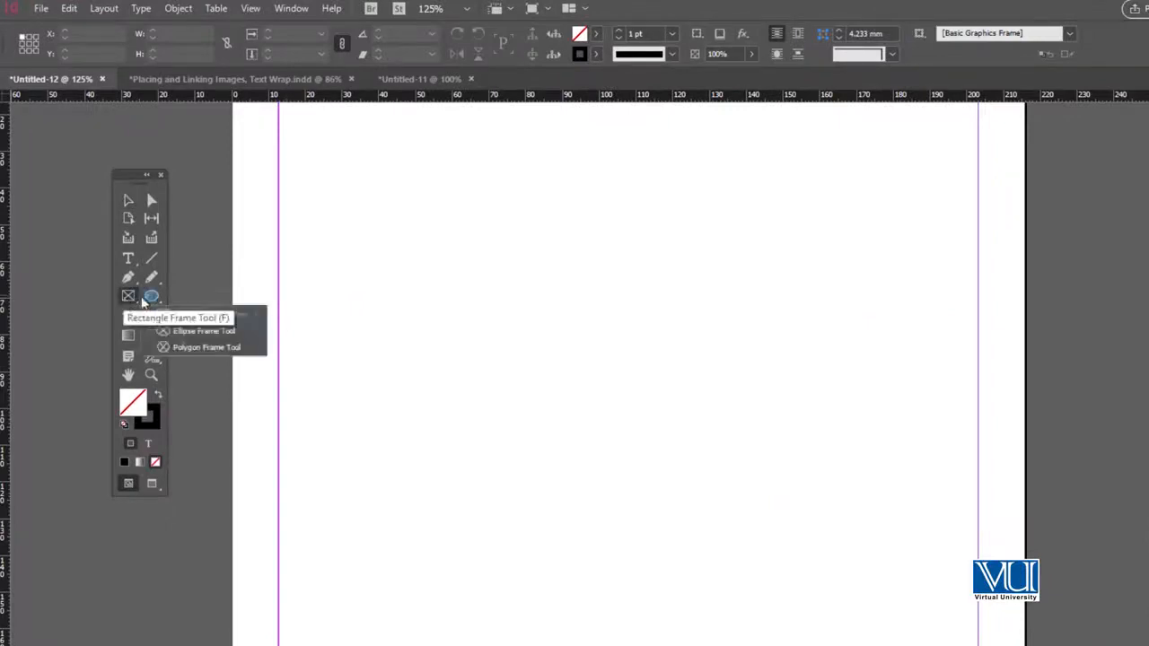
{"action": "left_click", "coordinate": [175, 331]}
{"action": "left_click_drag", "start_coordinate": [501, 329], "coordinate": [790, 524]}
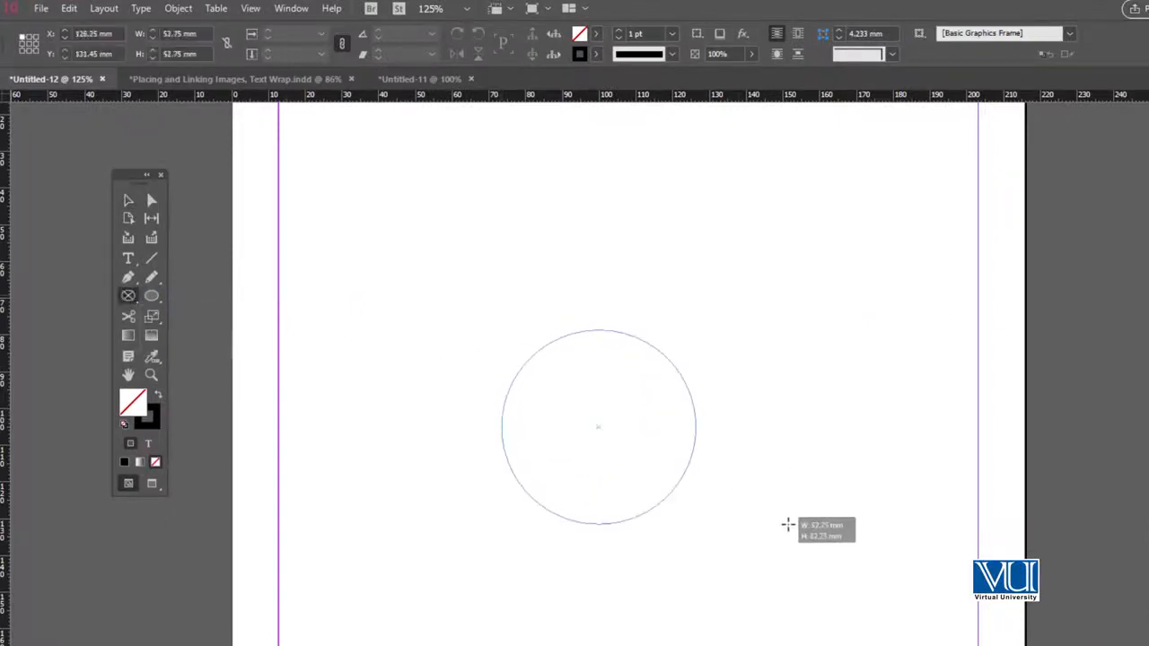
{"action": "key", "text": "v"}
Step: Place the image agenda-analysis-business-plan-990818 into the circular frame
{"action": "key", "text": "ctrl+d"}
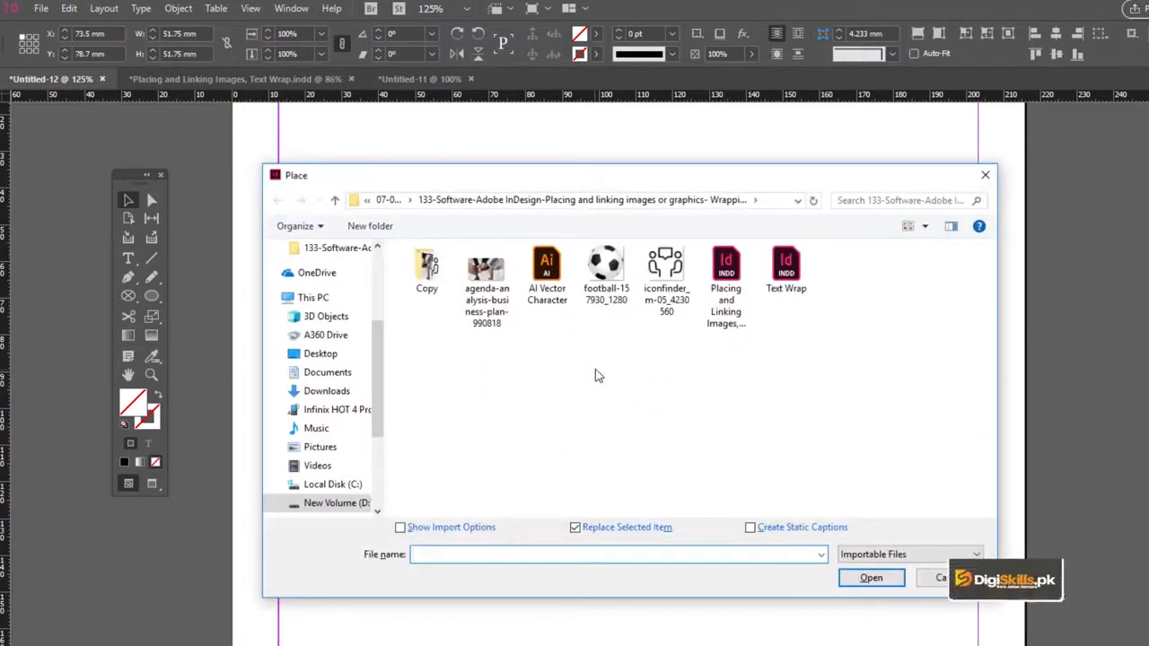
{"action": "left_click", "coordinate": [475, 294]}
{"action": "left_click", "coordinate": [871, 577]}
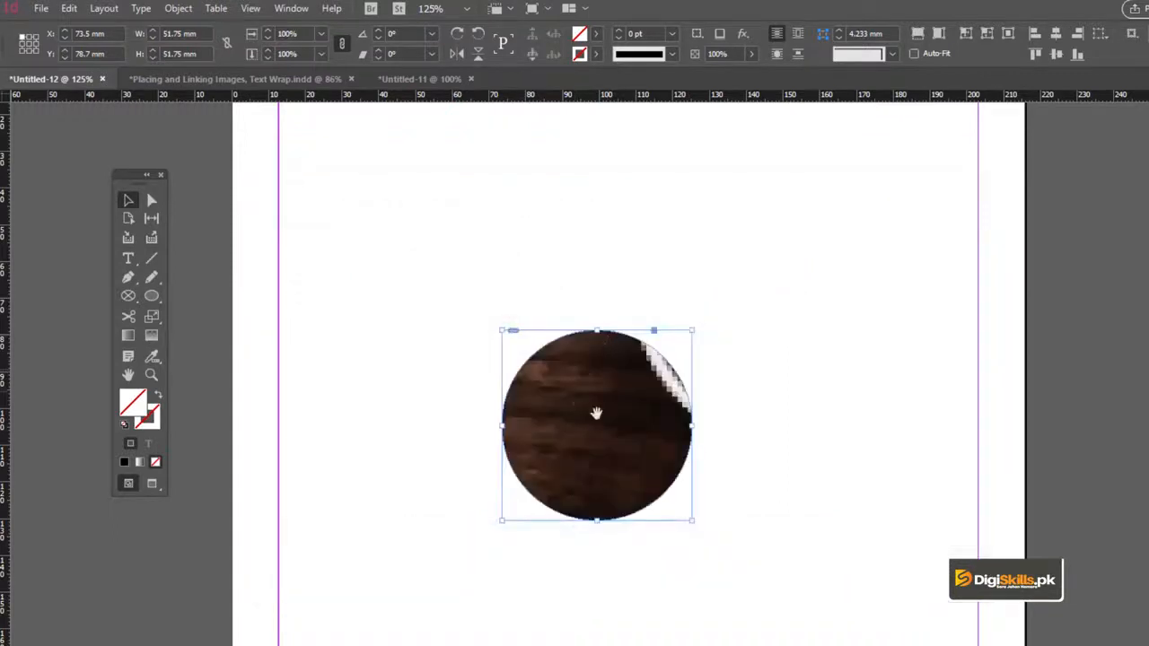
{"action": "left_click", "coordinate": [597, 415], "text": "ctrl+alt"}
{"action": "left_click", "coordinate": [631, 463], "text": "ctrl"}
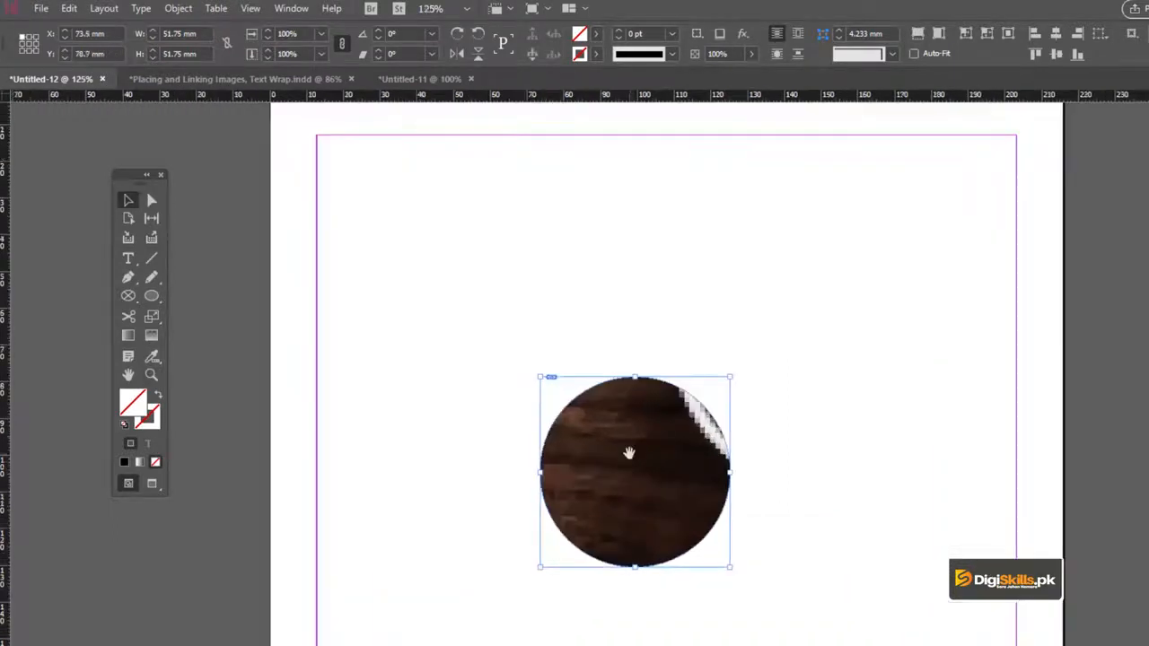
Step: Fit the business photo to the circular frame with Fill Frame Proportionally
{"action": "left_click_drag", "start_coordinate": [629, 453], "coordinate": [601, 403]}
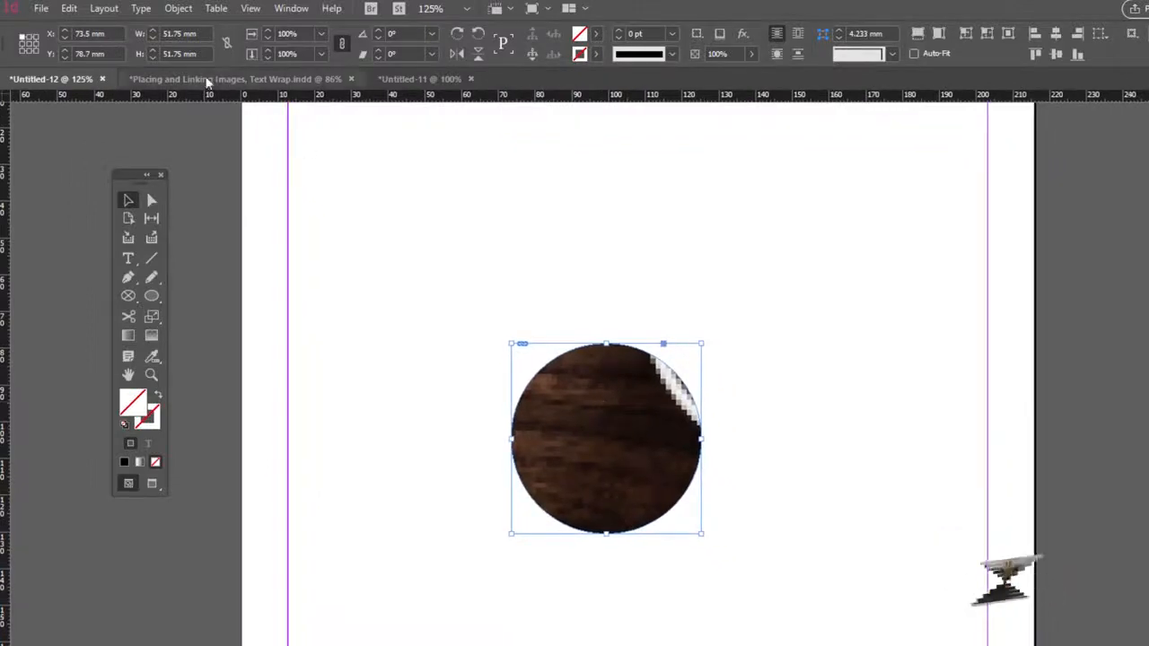
{"action": "left_click", "coordinate": [176, 8]}
{"action": "mouse_move", "coordinate": [261, 294]}
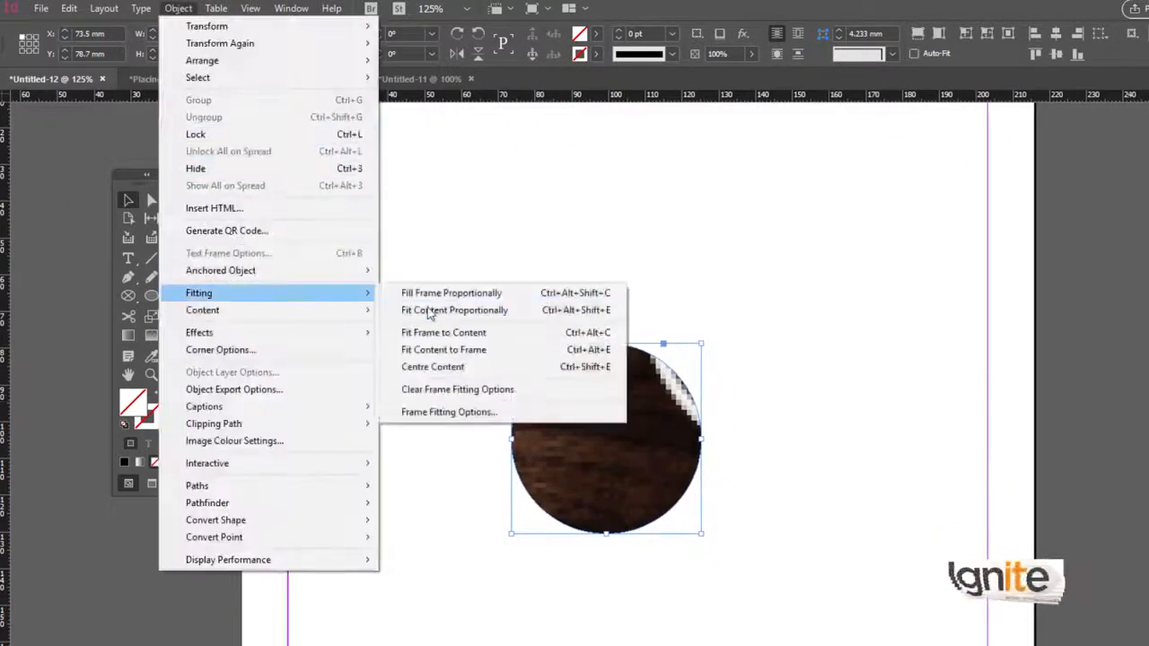
{"action": "left_click", "coordinate": [431, 294]}
{"action": "left_click", "coordinate": [640, 339]}
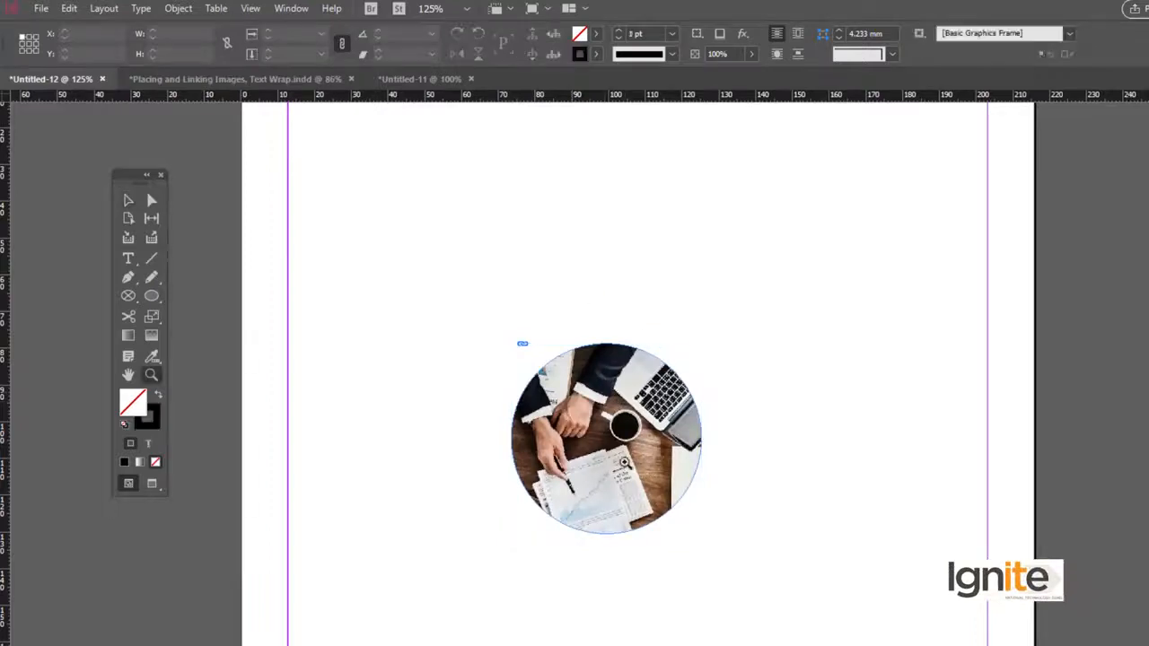
{"action": "key", "text": "ctrl+="}
{"action": "key", "text": "ctrl+="}
{"action": "key", "text": "z"}
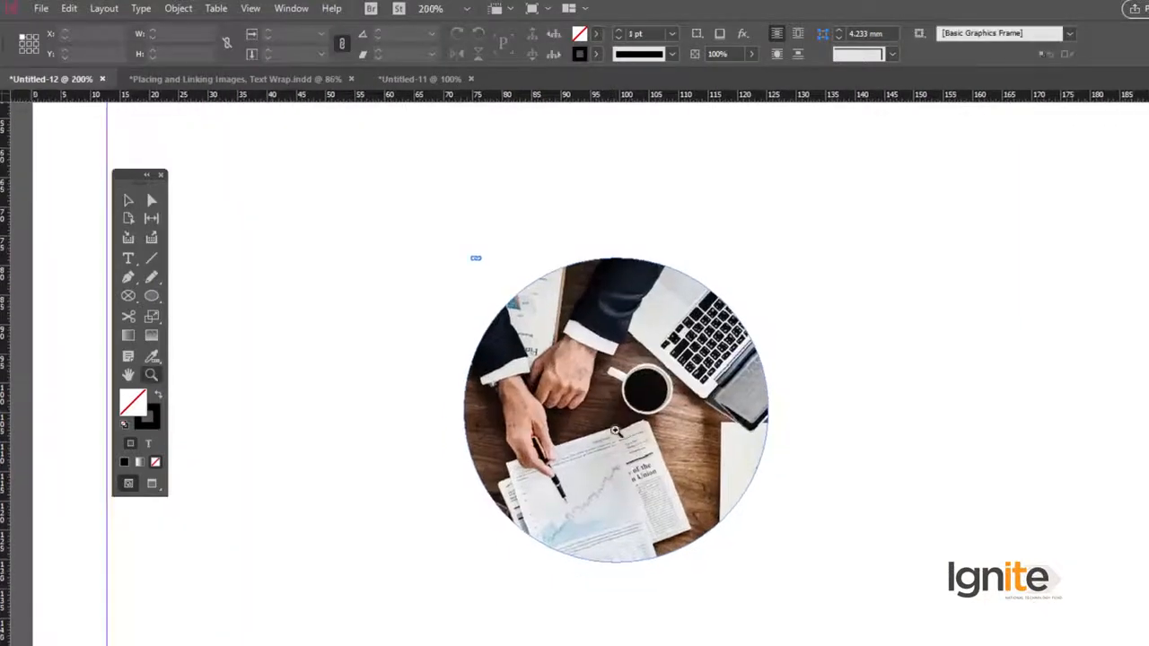
{"action": "left_click", "coordinate": [628, 434], "text": "alt"}
{"action": "left_click", "coordinate": [628, 434], "text": "alt"}
Step: Delete the circular photo frame from the page
{"action": "left_click", "coordinate": [637, 440]}
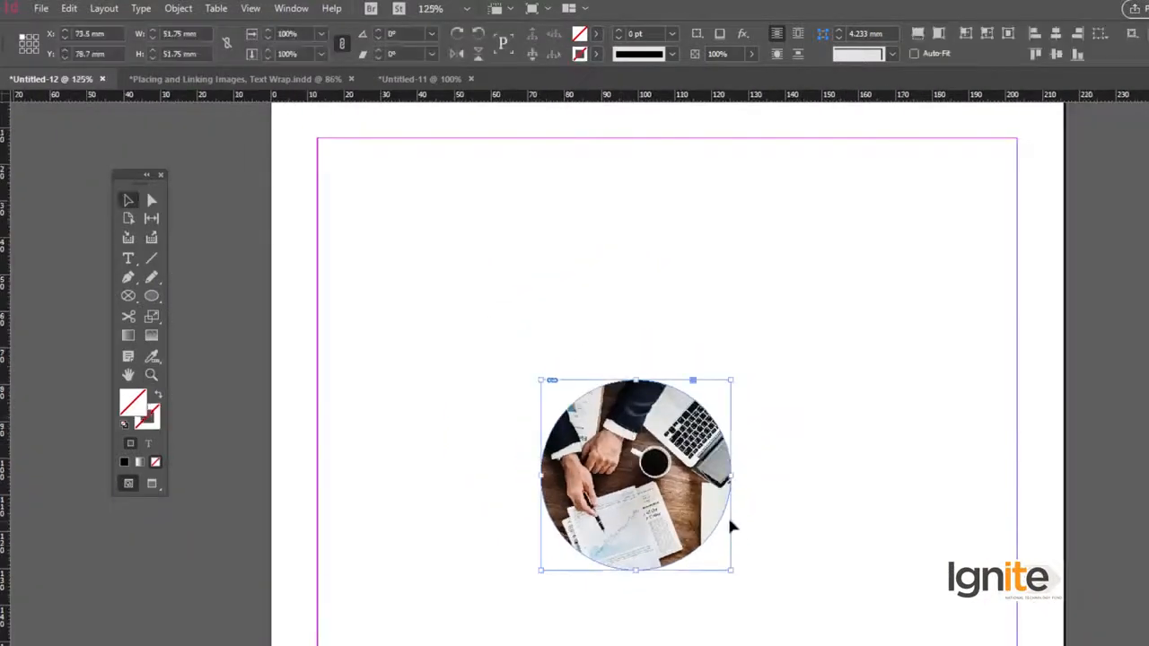
{"action": "key", "text": "Delete"}
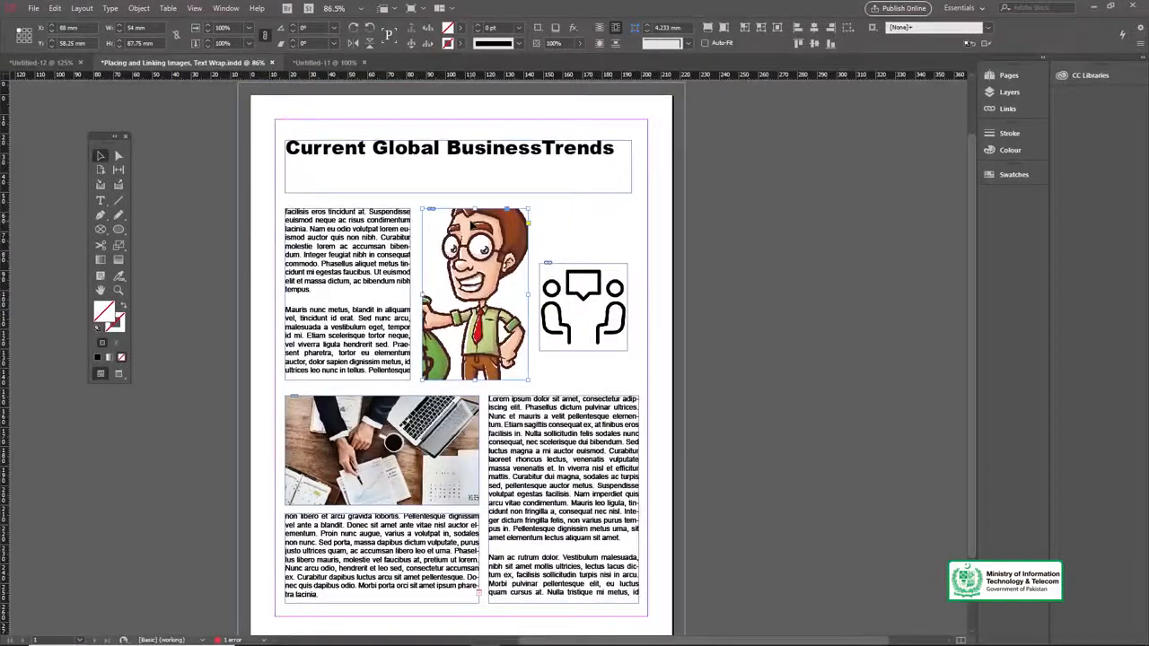
Step: In Placing and Linking Images, Text Wrap.indd, inspect the link details of the business photo, AI Vector Character.ai and the iconfinder PNG
{"action": "left_click_drag", "start_coordinate": [467, 186], "coordinate": [491, 174]}
{"action": "key", "text": "z"}
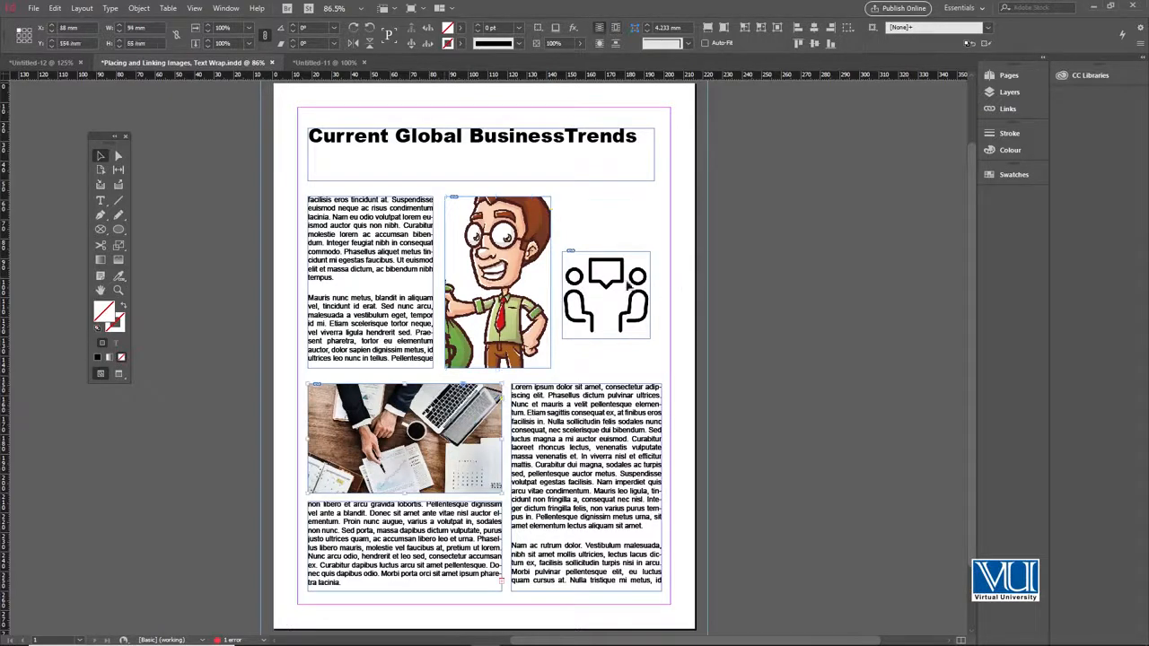
{"action": "left_click", "coordinate": [401, 259]}
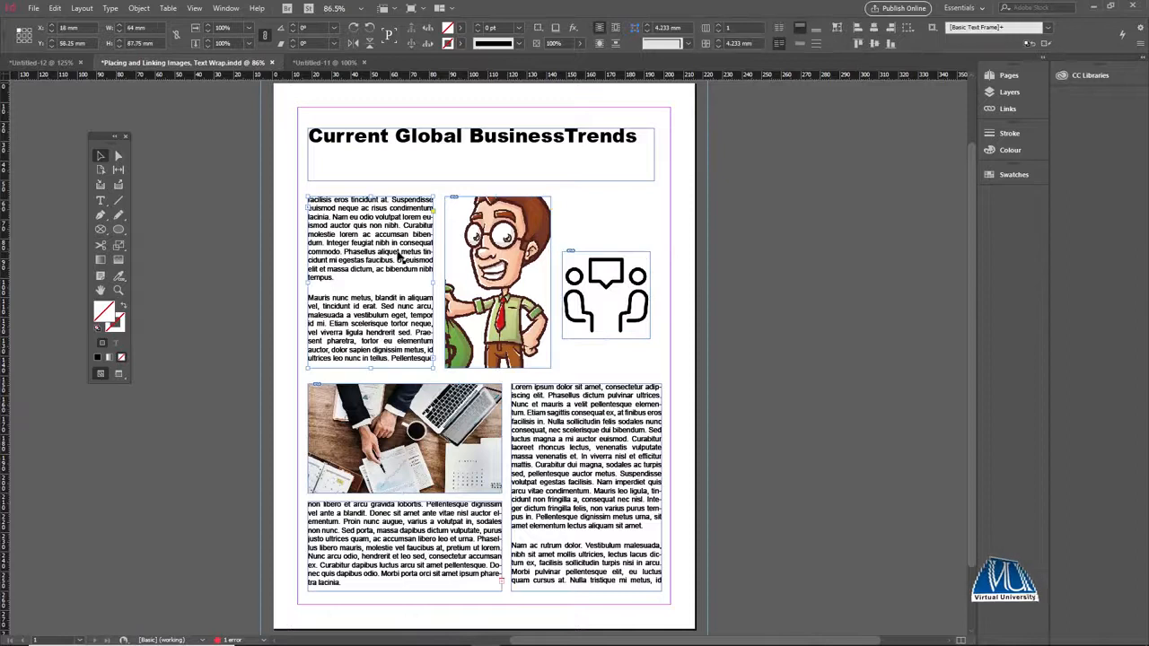
{"action": "left_click", "coordinate": [575, 235]}
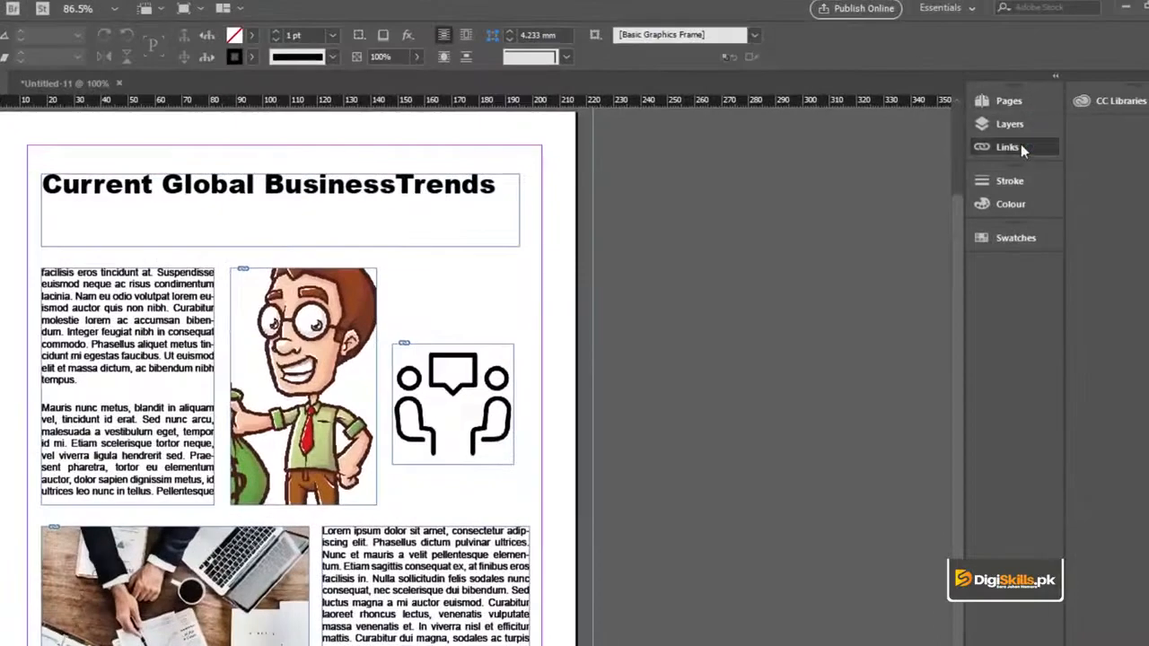
{"action": "left_click", "coordinate": [1021, 146]}
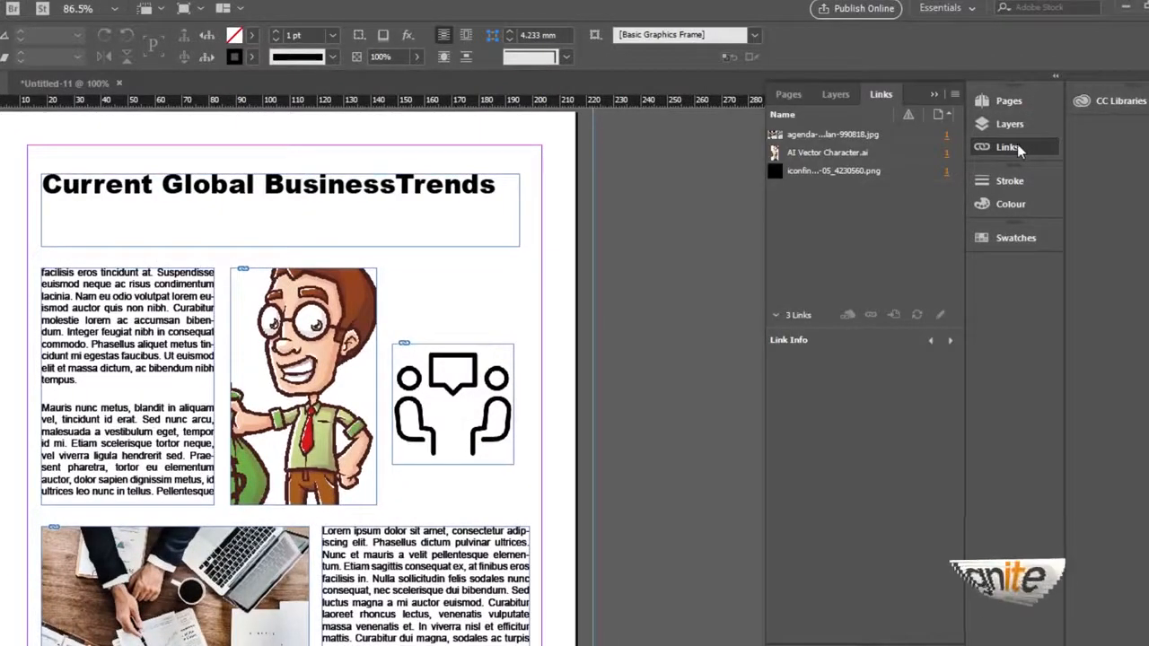
{"action": "left_click", "coordinate": [841, 133]}
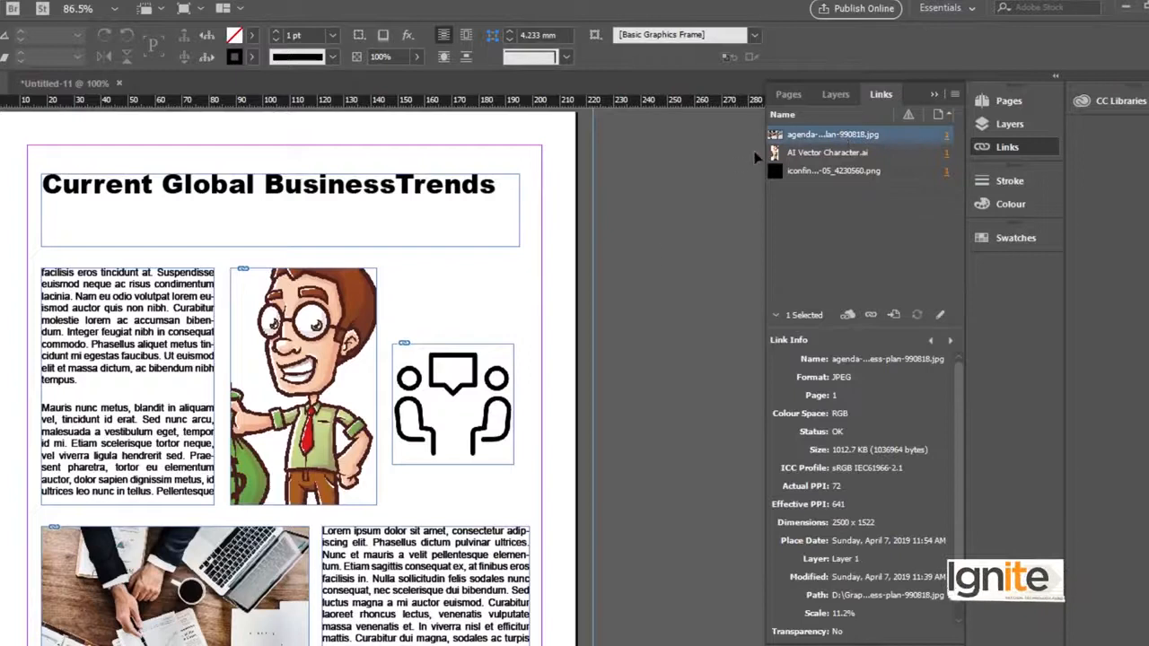
{"action": "left_click", "coordinate": [820, 154]}
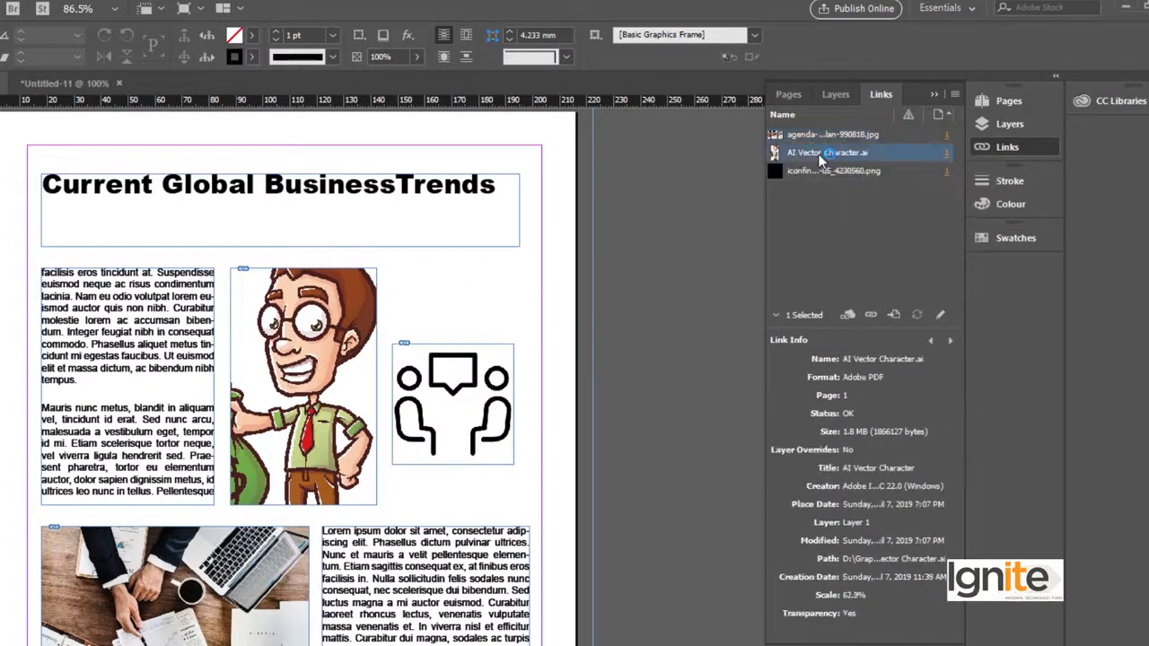
{"action": "left_click", "coordinate": [817, 170]}
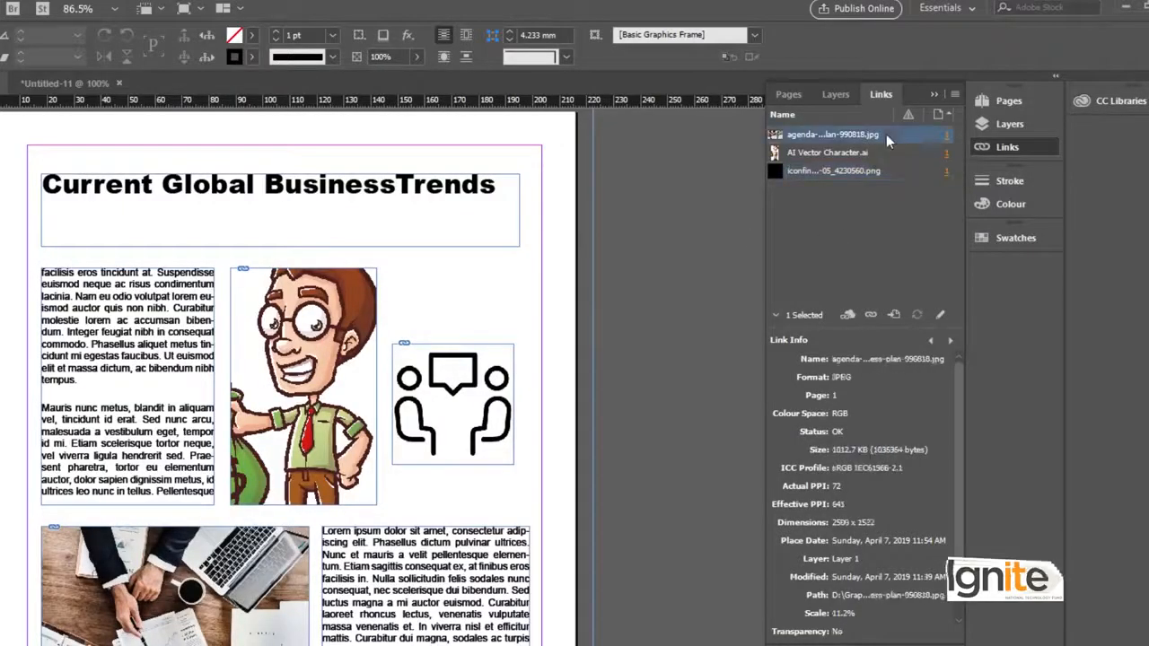
{"action": "left_click", "coordinate": [876, 154]}
{"action": "left_click", "coordinate": [871, 171]}
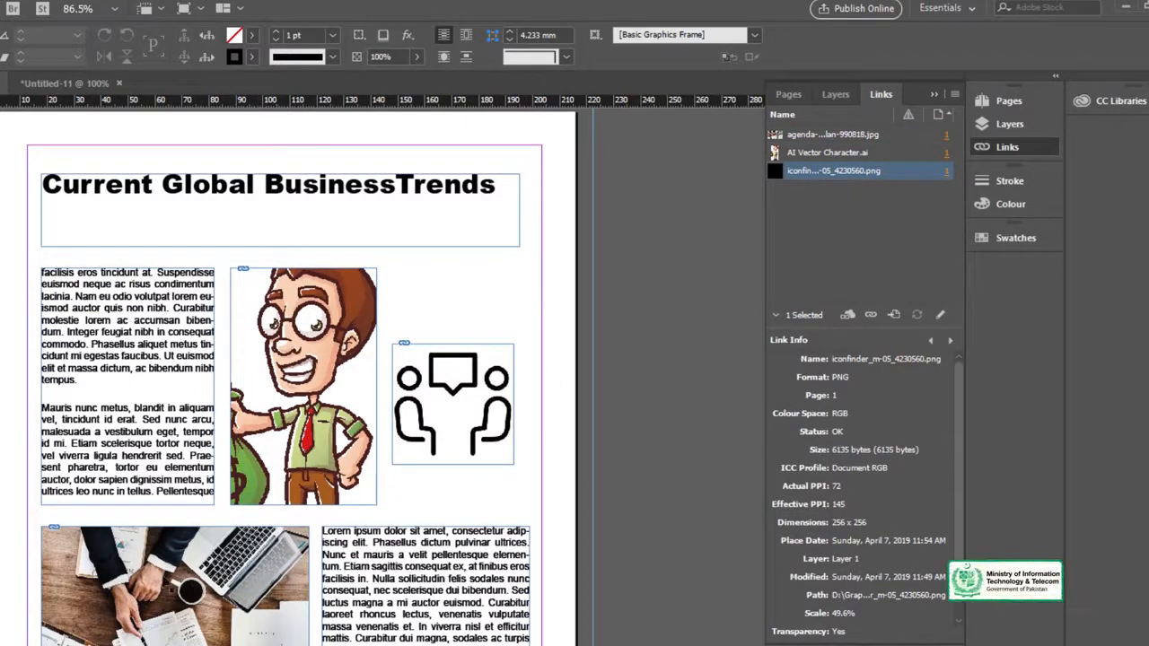
{"action": "left_click", "coordinate": [177, 585]}
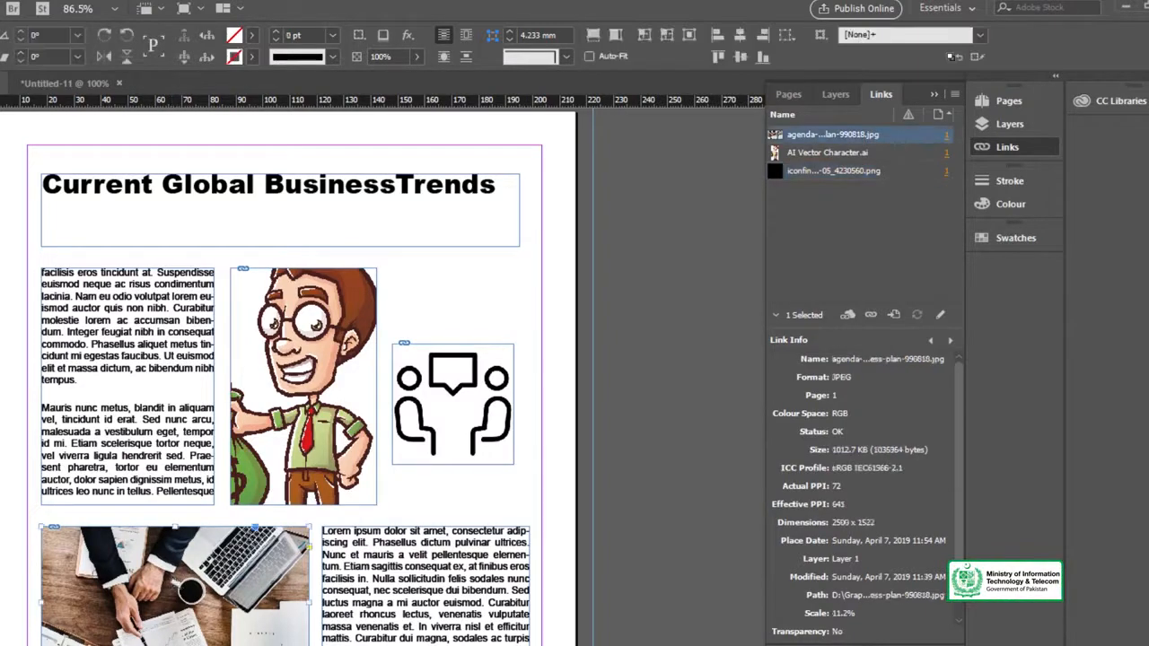
{"action": "left_click", "coordinate": [38, 482]}
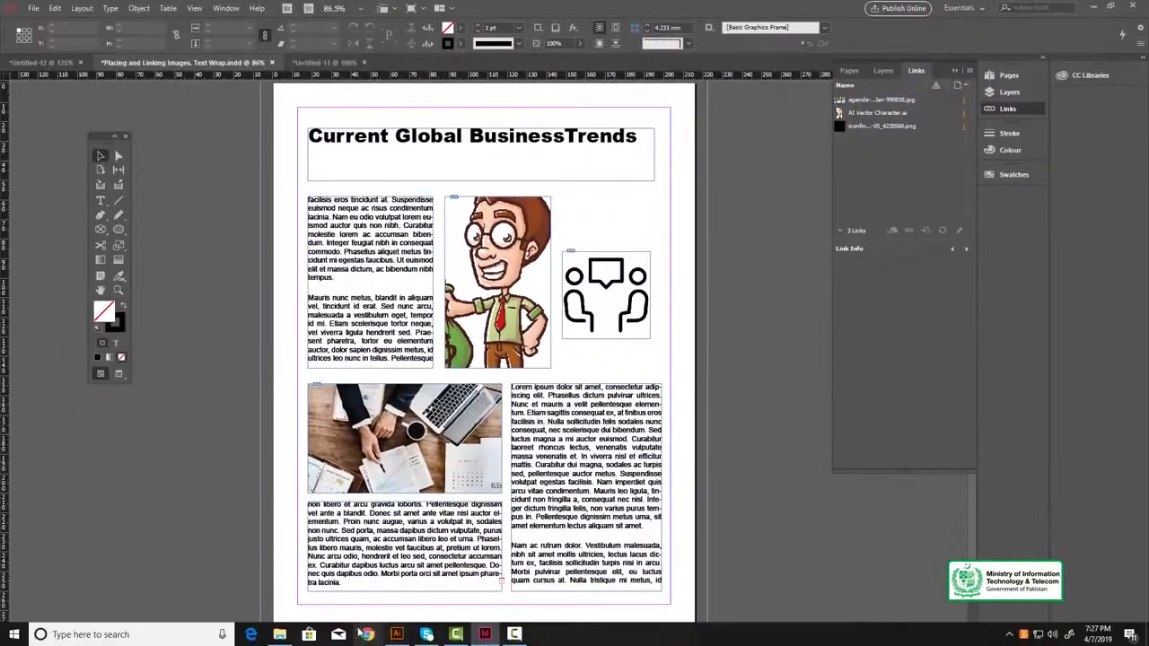
Step: Switch to File Explorer, delete agenda-analysis-business-plan-990818 from the project folder and return to the InDesign layout
{"action": "left_click", "coordinate": [279, 634]}
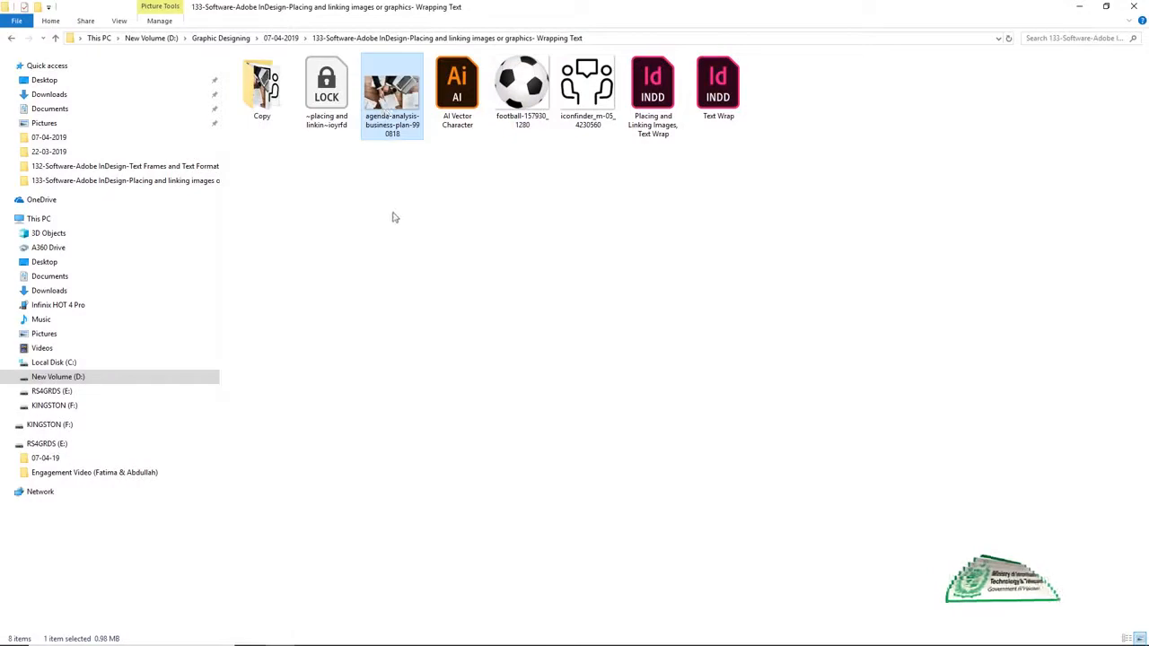
{"action": "key", "text": "Delete"}
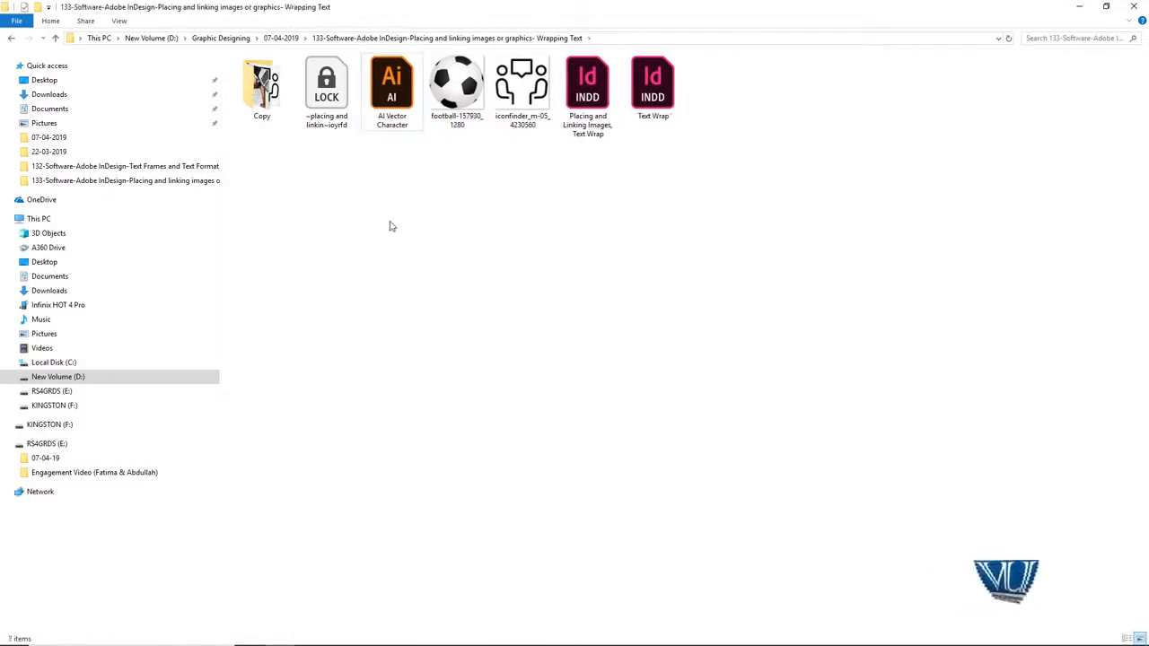
{"action": "left_click", "coordinate": [1080, 6]}
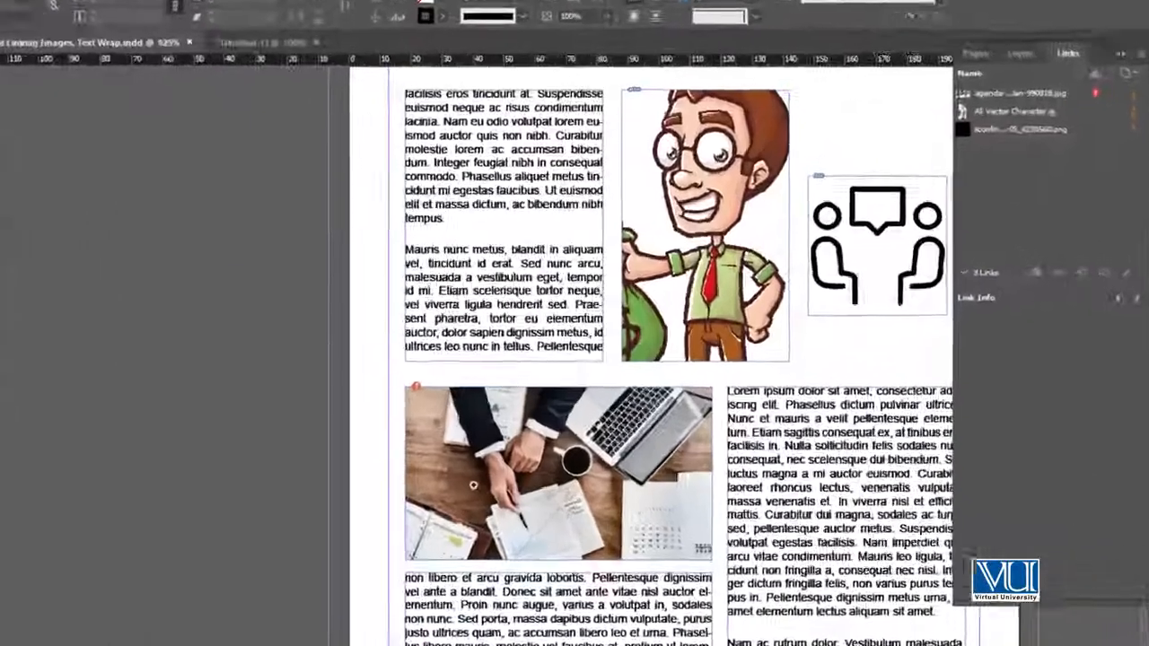
{"action": "scroll", "coordinate": [473, 485], "scroll_direction": "up", "scroll_amount": 2}
{"action": "scroll", "coordinate": [525, 456], "scroll_direction": "right", "scroll_amount": 4}
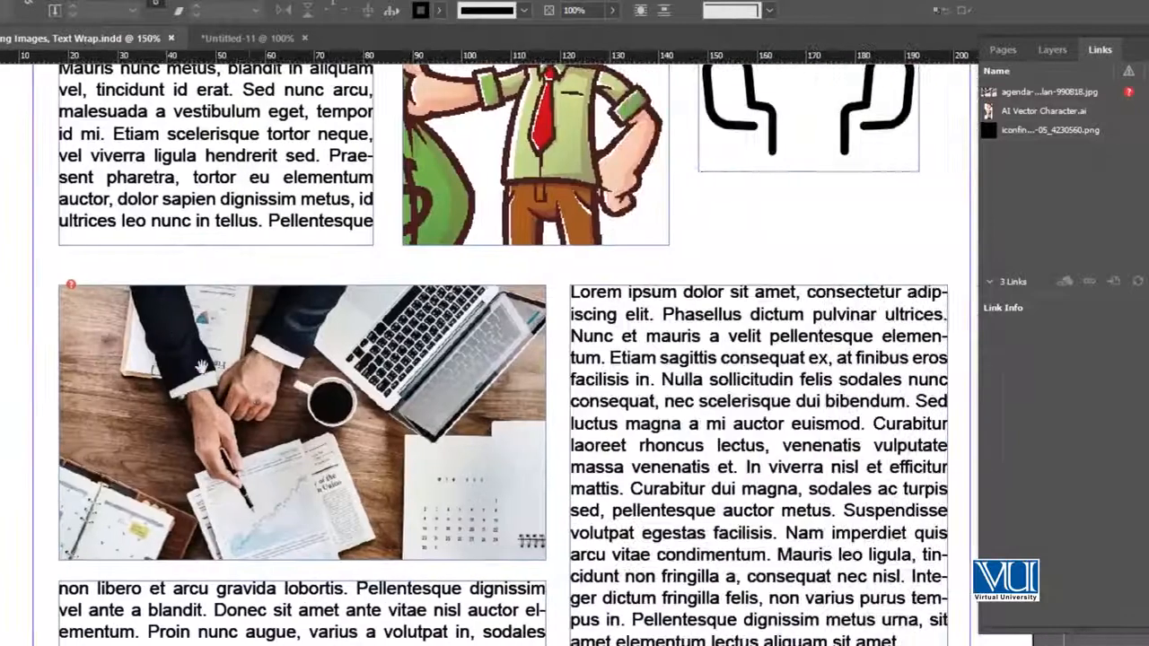
{"action": "left_click", "coordinate": [71, 285]}
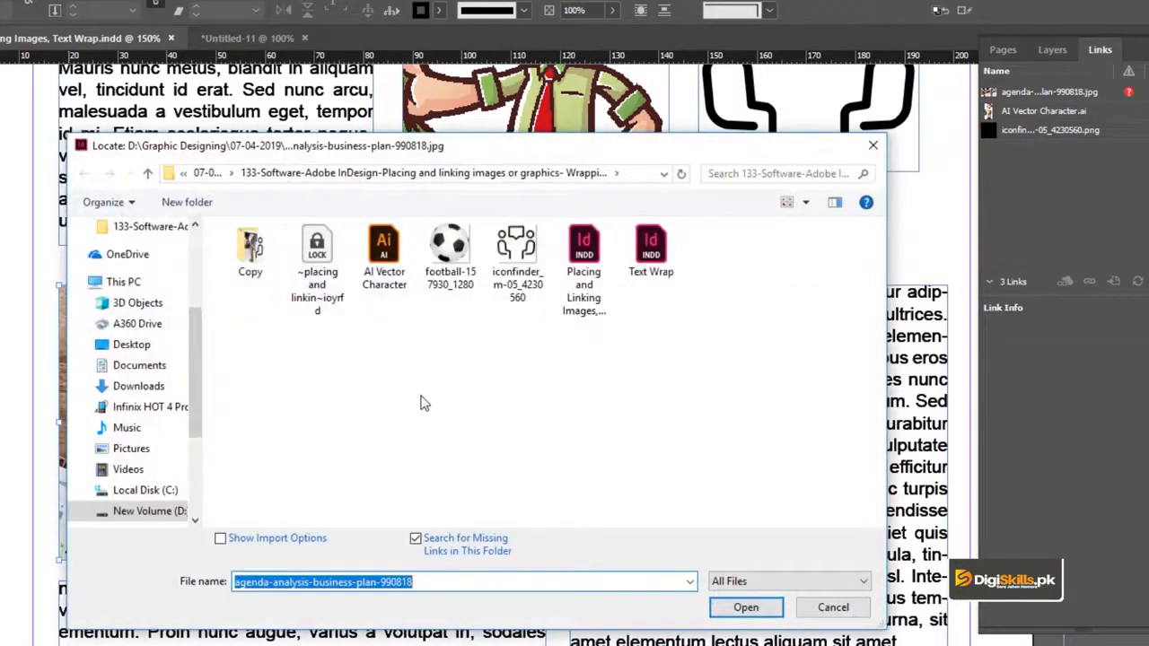
{"action": "left_click", "coordinate": [846, 611]}
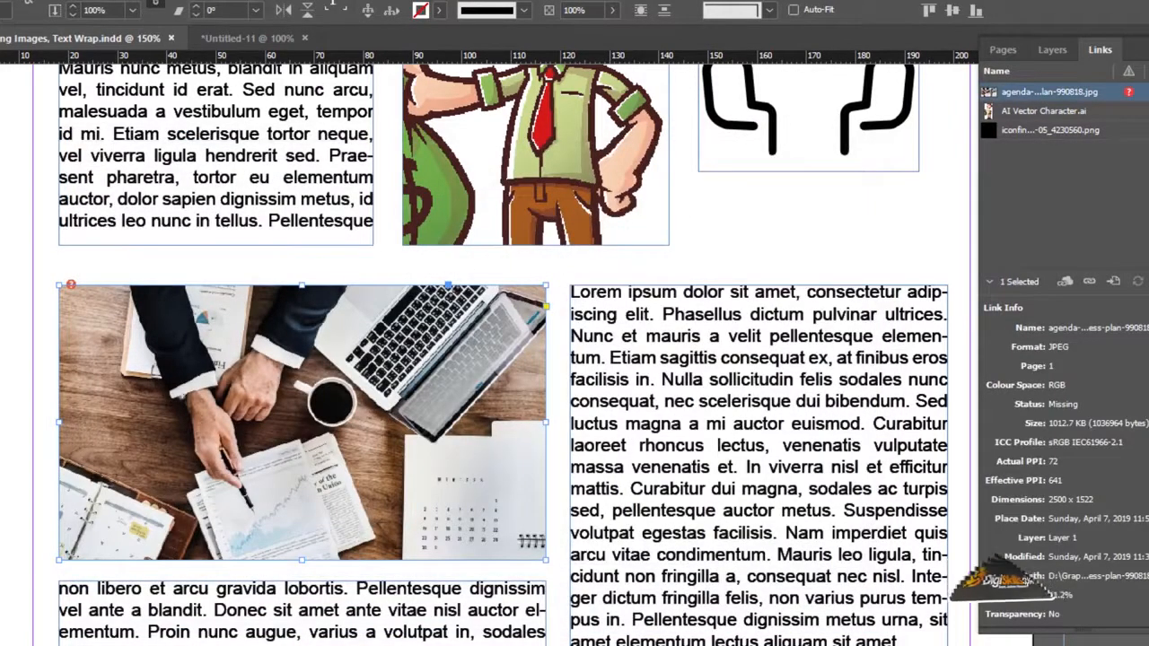
{"action": "left_click", "coordinate": [1089, 281]}
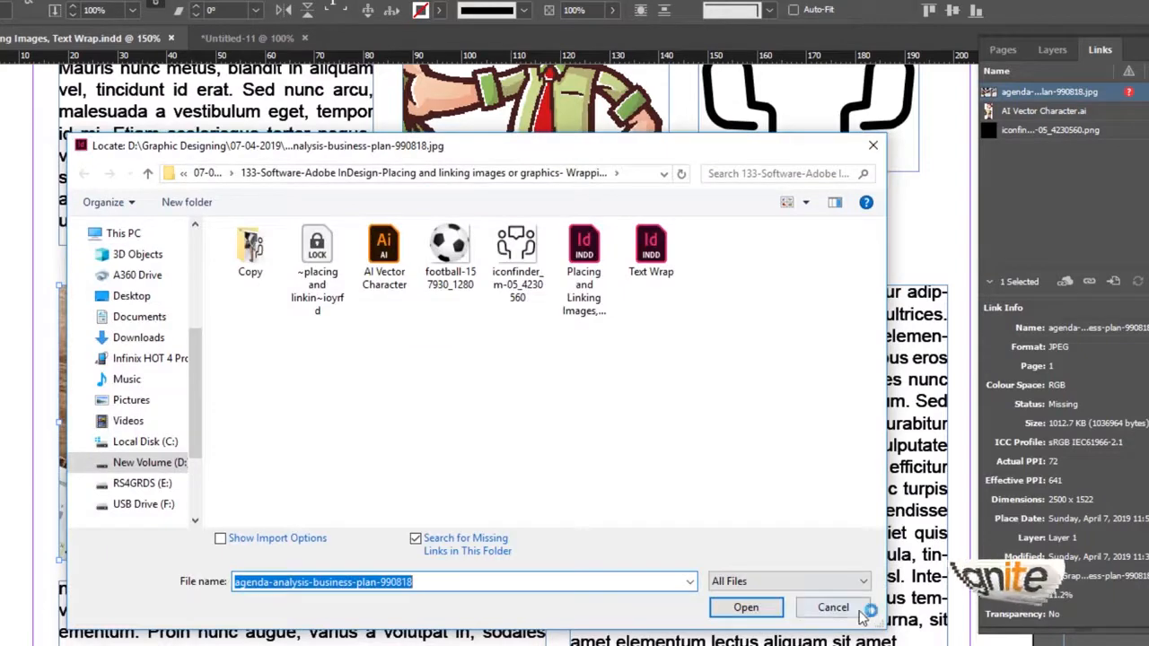
{"action": "left_click", "coordinate": [747, 607]}
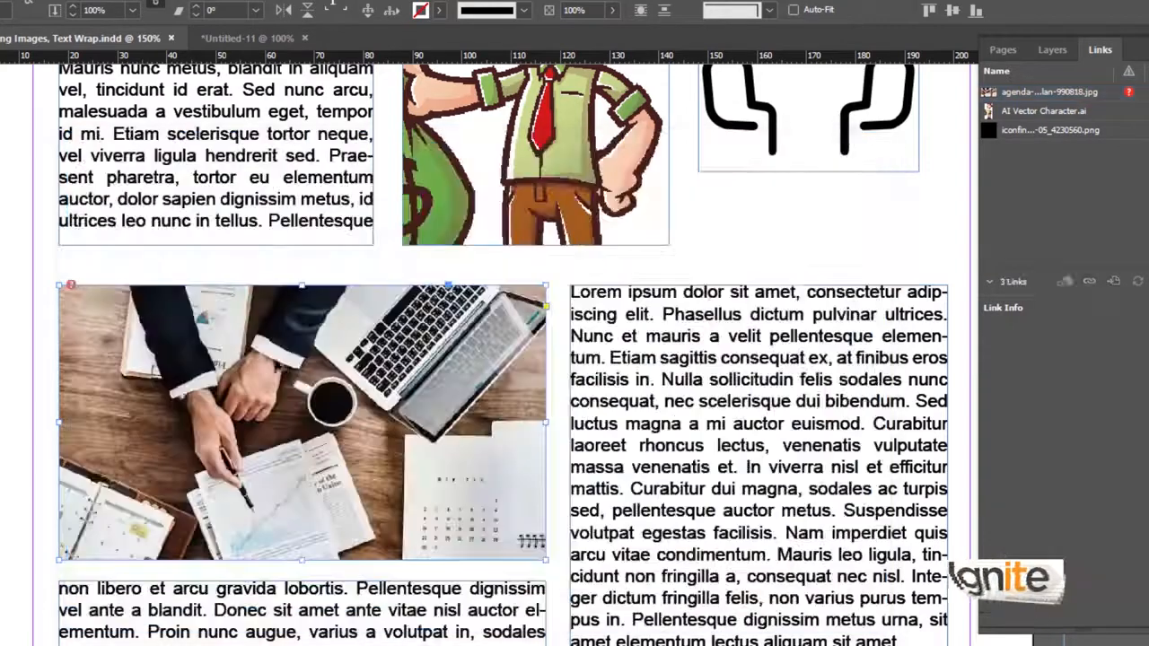
Step: Relink the missing business photo to agenda-analysis-business-plan-990818 in the Copy folder
{"action": "left_click", "coordinate": [70, 285]}
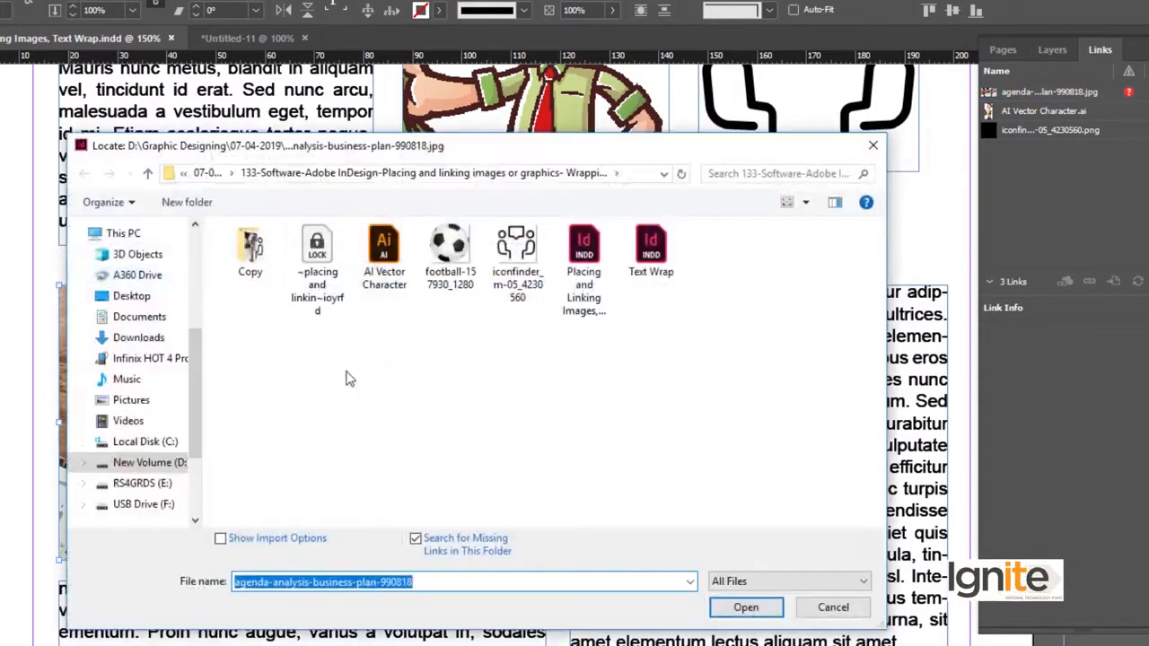
{"action": "double_click", "coordinate": [250, 253]}
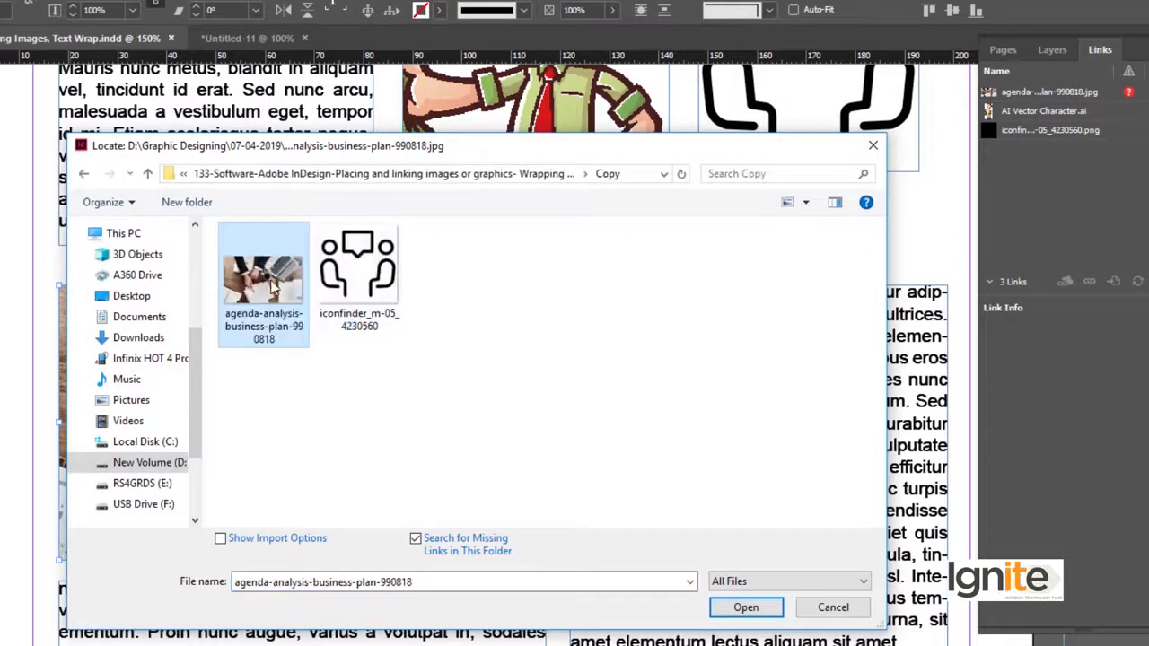
{"action": "left_click", "coordinate": [744, 611]}
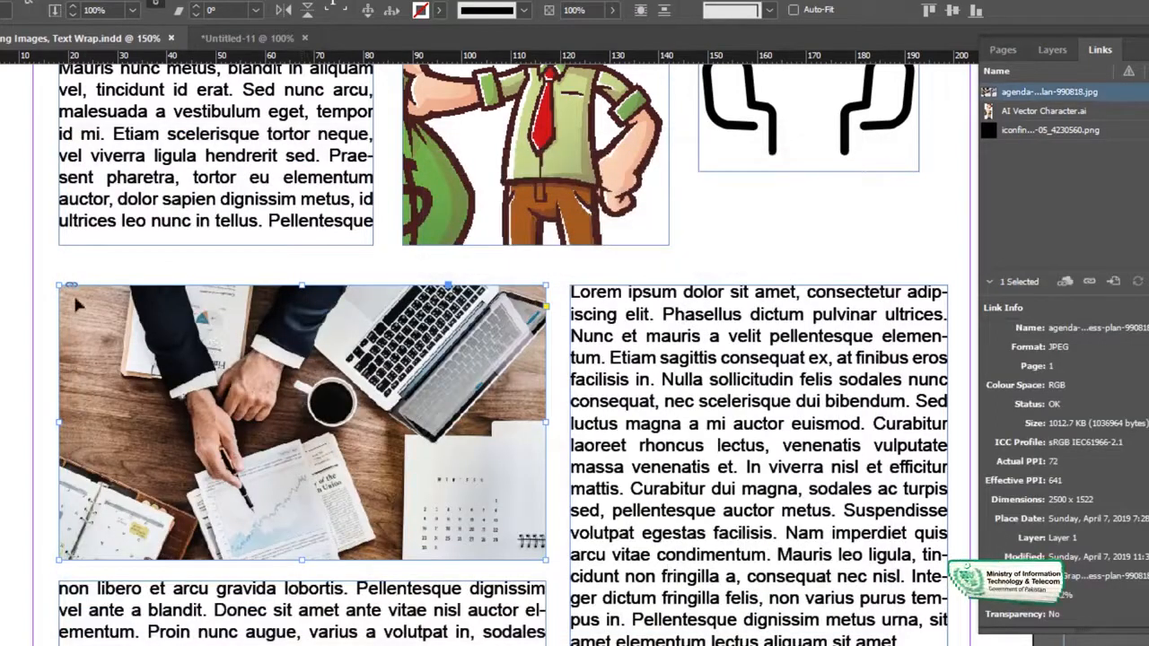
{"action": "left_click", "coordinate": [87, 305]}
{"action": "left_click", "coordinate": [645, 553]}
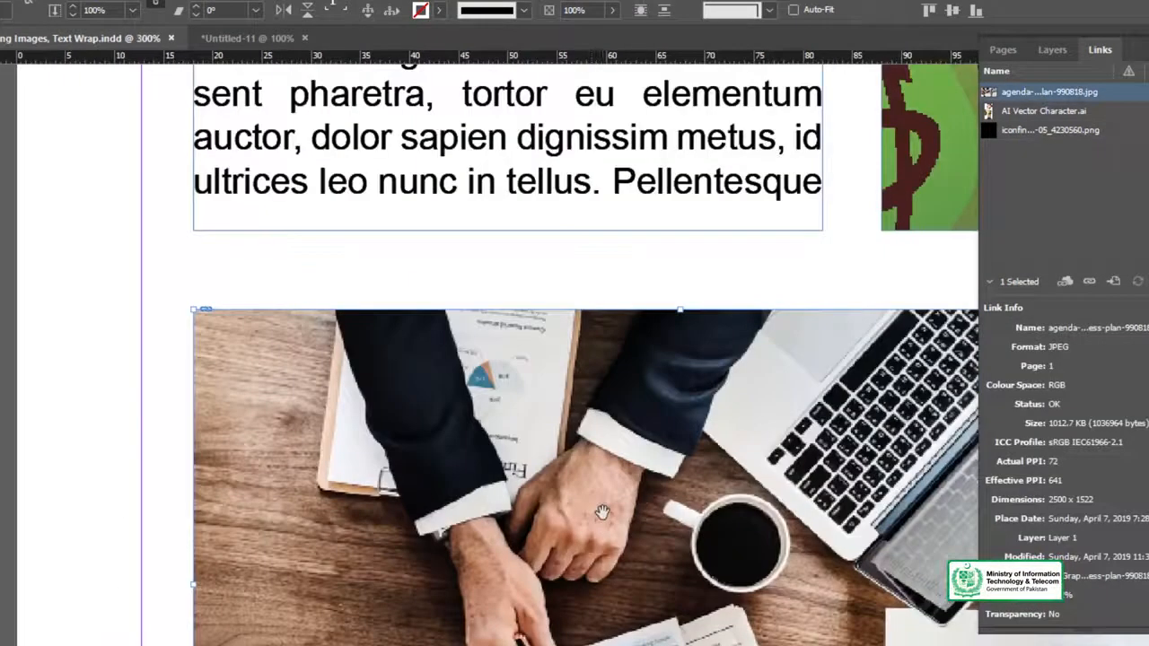
{"action": "left_click_drag", "start_coordinate": [602, 513], "coordinate": [429, 463]}
{"action": "left_click", "coordinate": [462, 490], "text": "alt"}
{"action": "left_click", "coordinate": [516, 496], "text": "alt"}
{"action": "left_click_drag", "start_coordinate": [557, 479], "coordinate": [442, 466]}
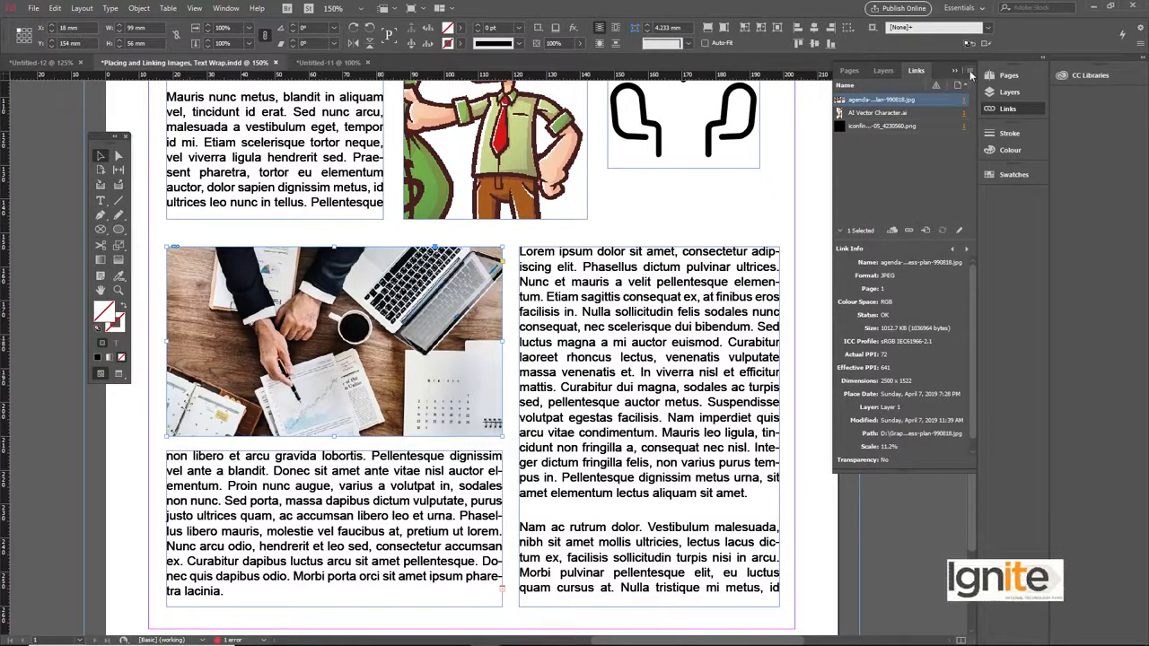
Step: Embed the linked AI Vector Character.ai illustration in the document
{"action": "left_click_drag", "start_coordinate": [560, 168], "coordinate": [593, 368]}
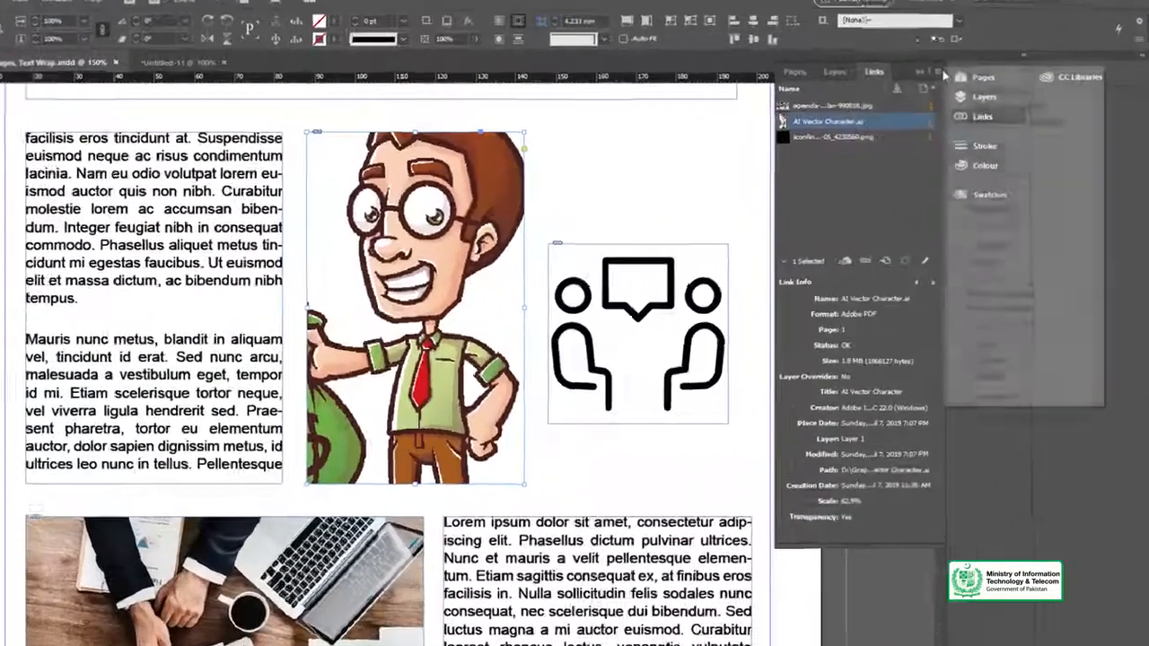
{"action": "left_click", "coordinate": [968, 70]}
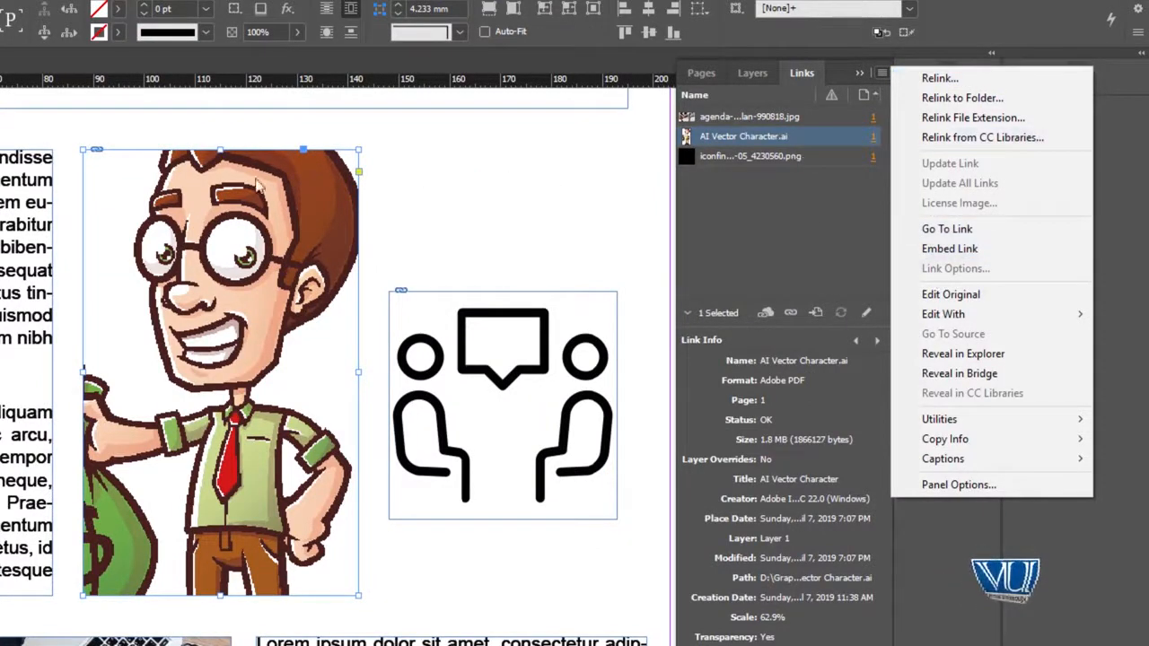
{"action": "left_click", "coordinate": [950, 249]}
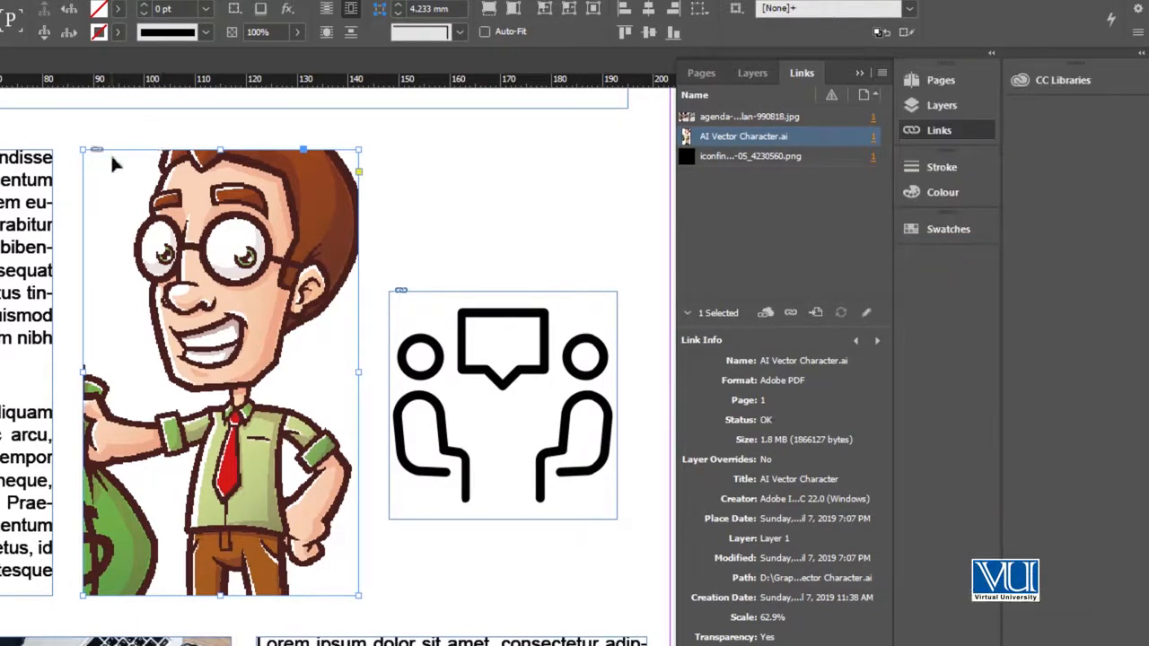
{"action": "left_click", "coordinate": [108, 184], "text": "ctrl"}
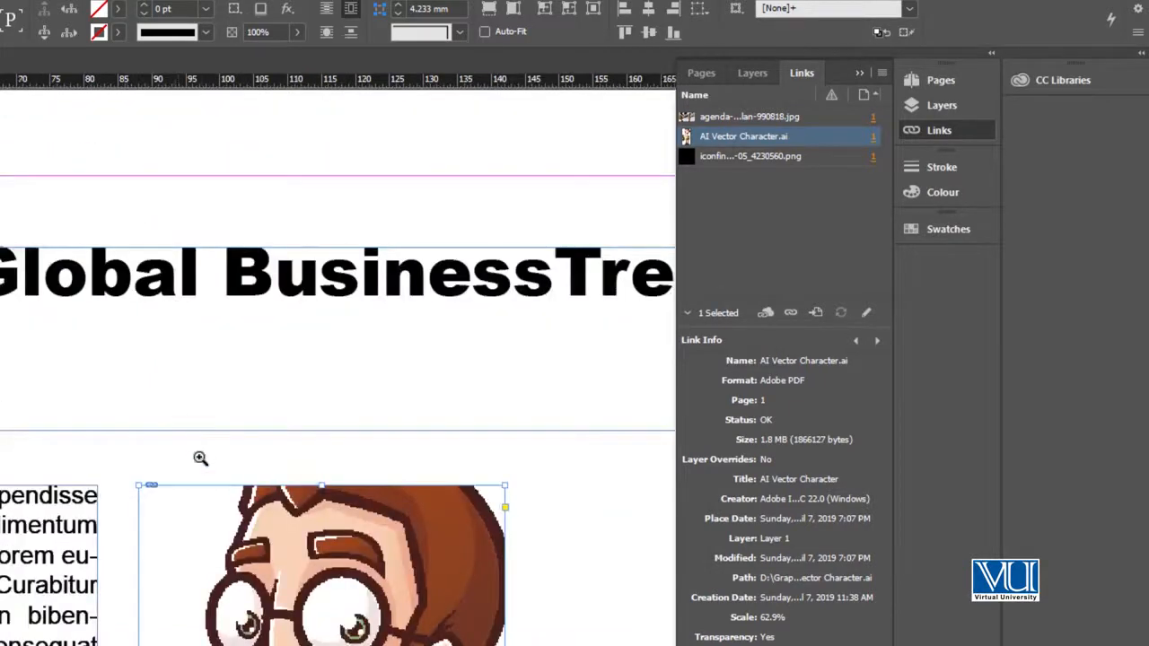
{"action": "left_click", "coordinate": [176, 494], "text": "ctrl"}
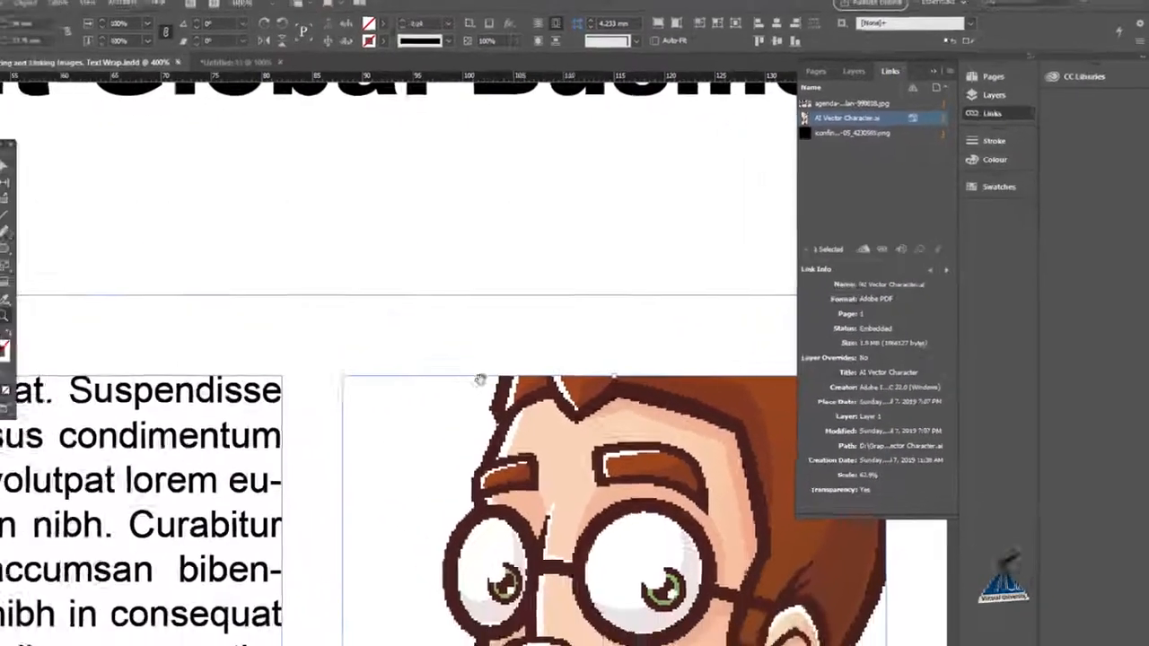
{"action": "left_click_drag", "start_coordinate": [480, 380], "coordinate": [375, 238]}
{"action": "left_click", "coordinate": [491, 371], "text": "ctrl+alt"}
{"action": "left_click", "coordinate": [490, 370], "text": "ctrl+alt"}
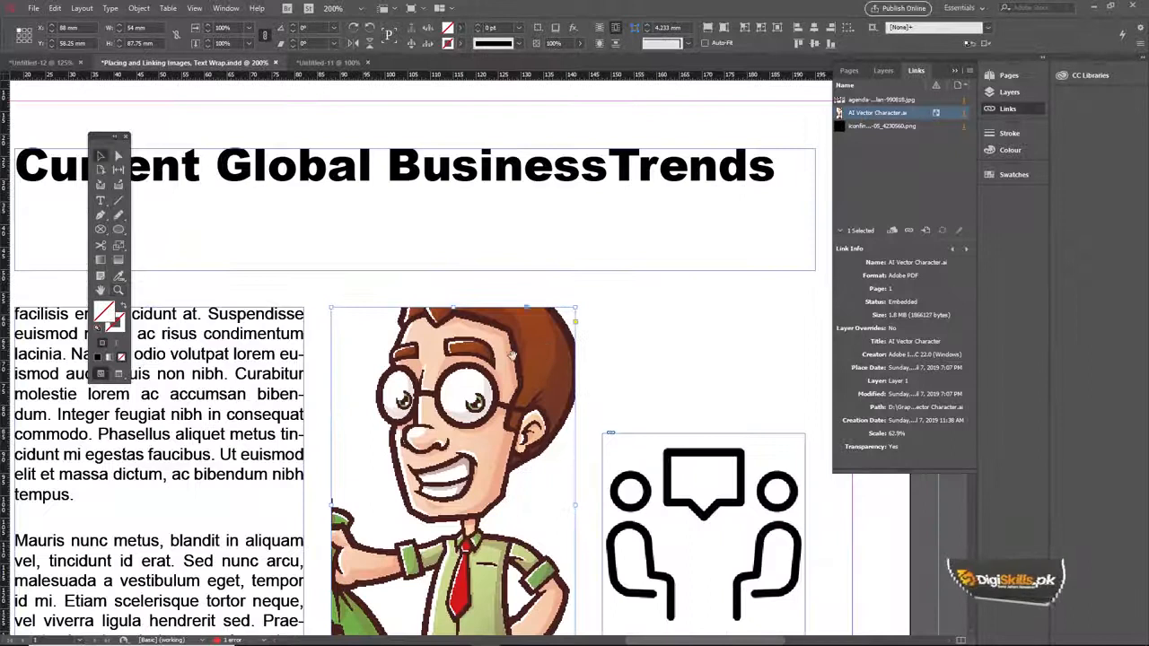
Step: Examine the embedded AI Vector Character.ai illustration within the page layout
{"action": "left_click_drag", "start_coordinate": [511, 357], "coordinate": [507, 225]}
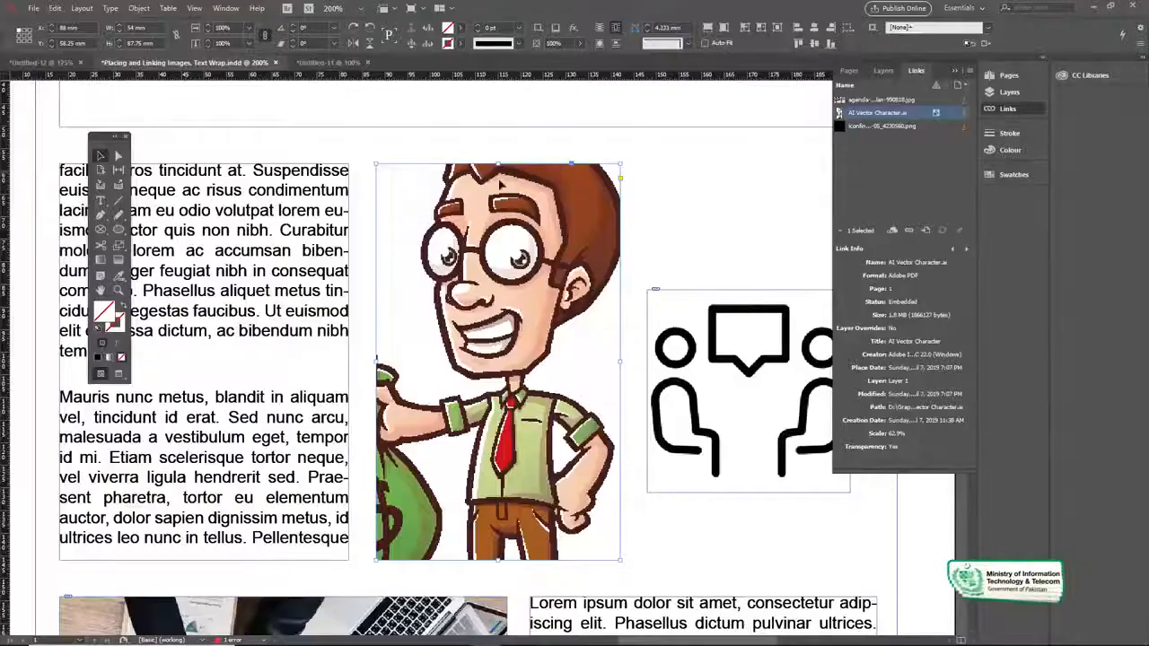
{"action": "left_click_drag", "start_coordinate": [501, 185], "coordinate": [482, 162]}
{"action": "key", "text": "z"}
{"action": "left_click", "coordinate": [519, 287], "text": "alt"}
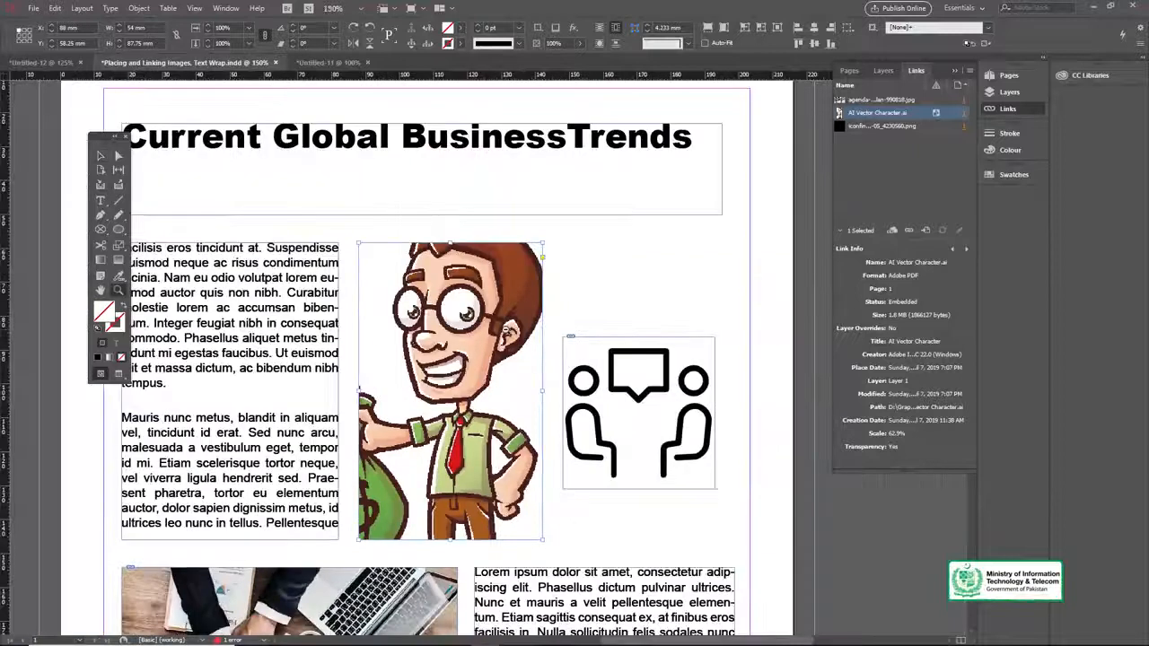
{"action": "left_click", "coordinate": [508, 330], "text": "alt"}
{"action": "left_click_drag", "start_coordinate": [465, 332], "coordinate": [476, 226]}
{"action": "left_click", "coordinate": [458, 290]}
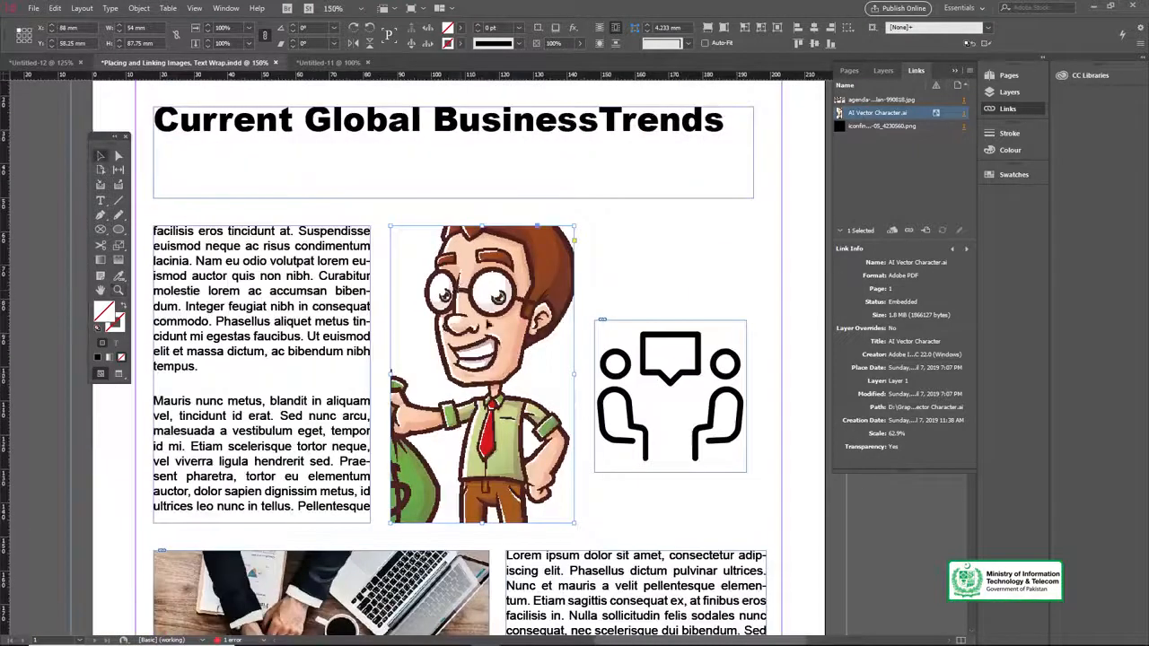
{"action": "left_click_drag", "start_coordinate": [491, 343], "coordinate": [470, 313]}
Step: Switch to Illustrator and recolour the character's red tie magenta in AI Vector Character.ai
{"action": "mouse_move", "coordinate": [439, 643]}
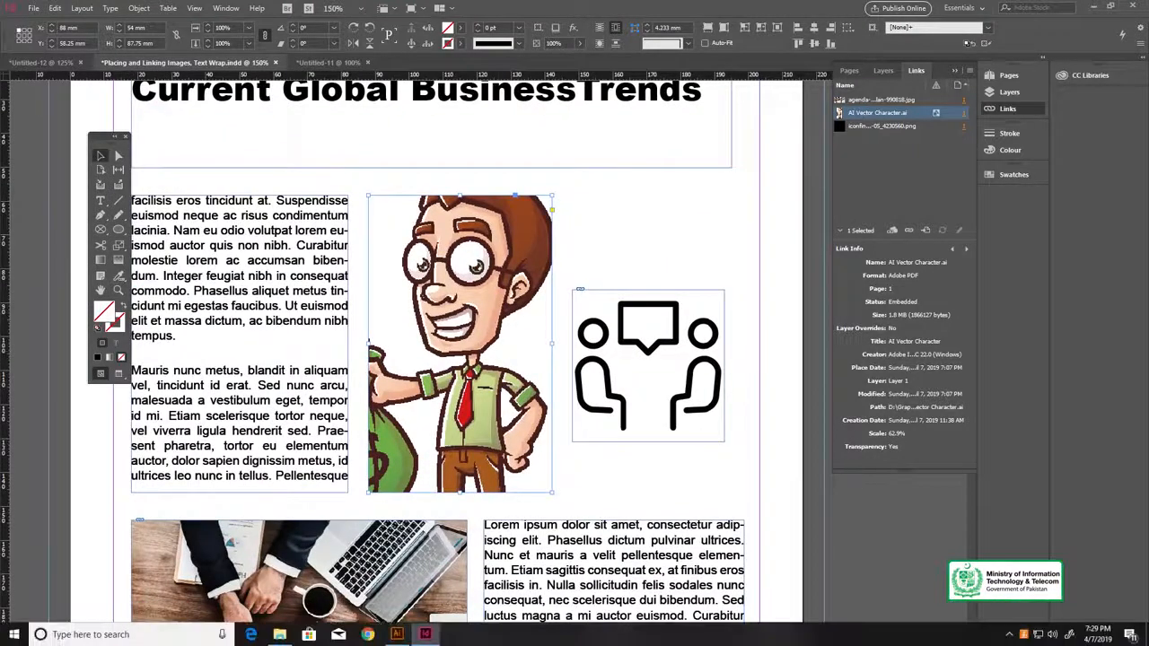
{"action": "left_click", "coordinate": [398, 635]}
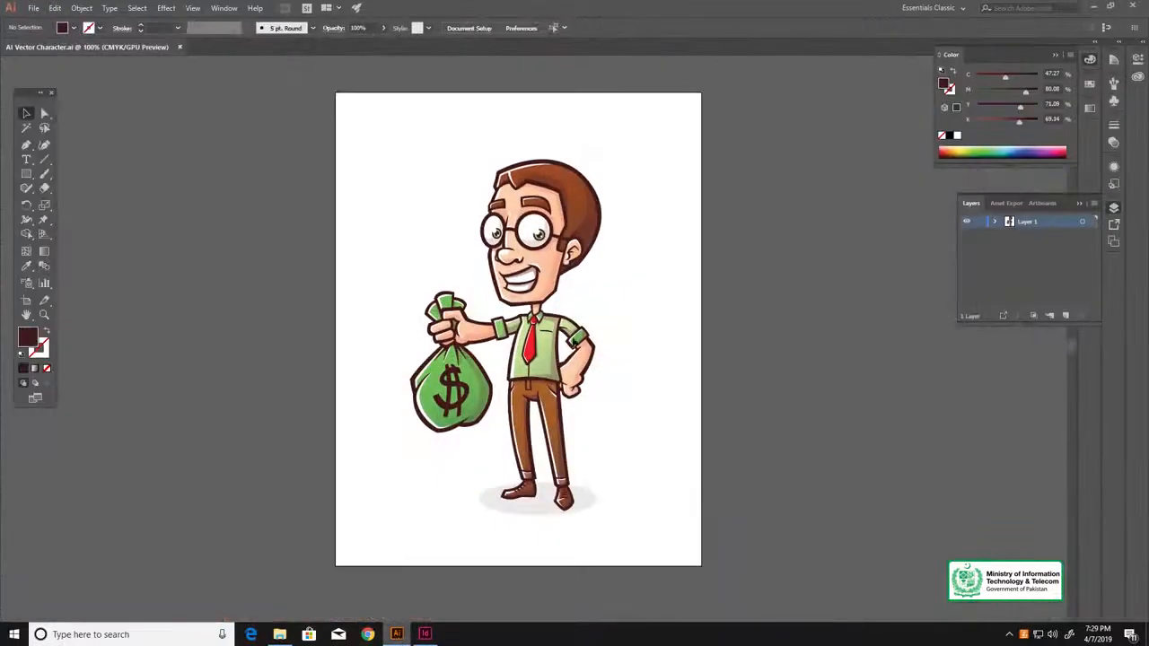
{"action": "key", "text": "z"}
{"action": "left_click", "coordinate": [533, 307]}
{"action": "left_click", "coordinate": [535, 312]}
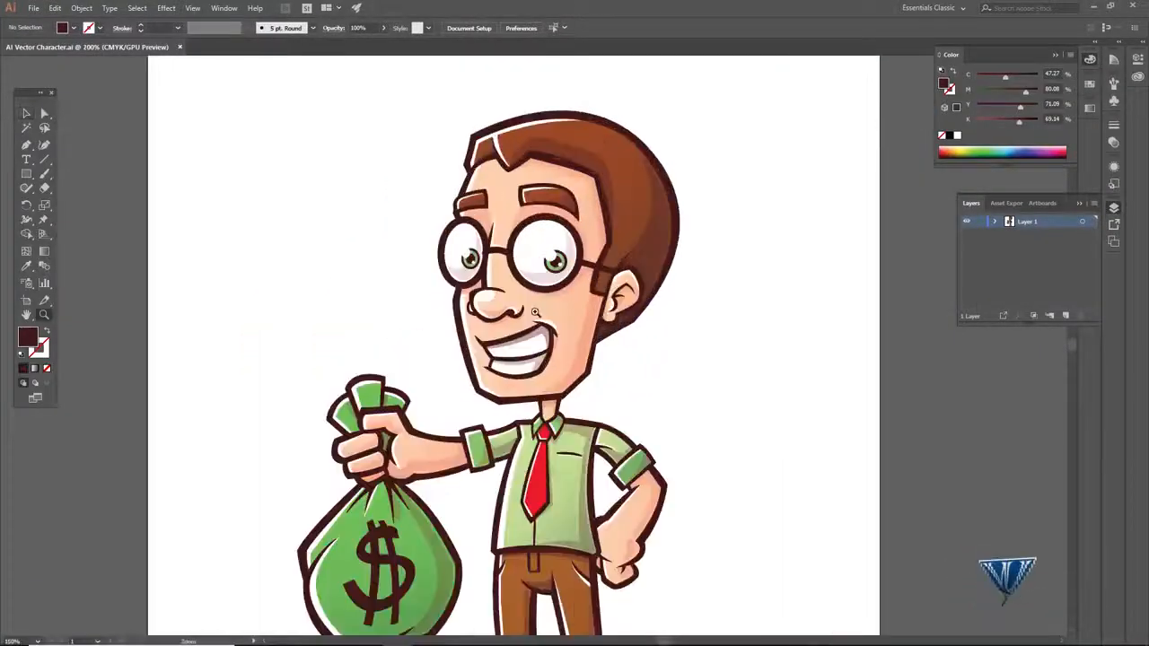
{"action": "key", "text": "v"}
{"action": "left_click_drag", "start_coordinate": [574, 374], "coordinate": [538, 322]}
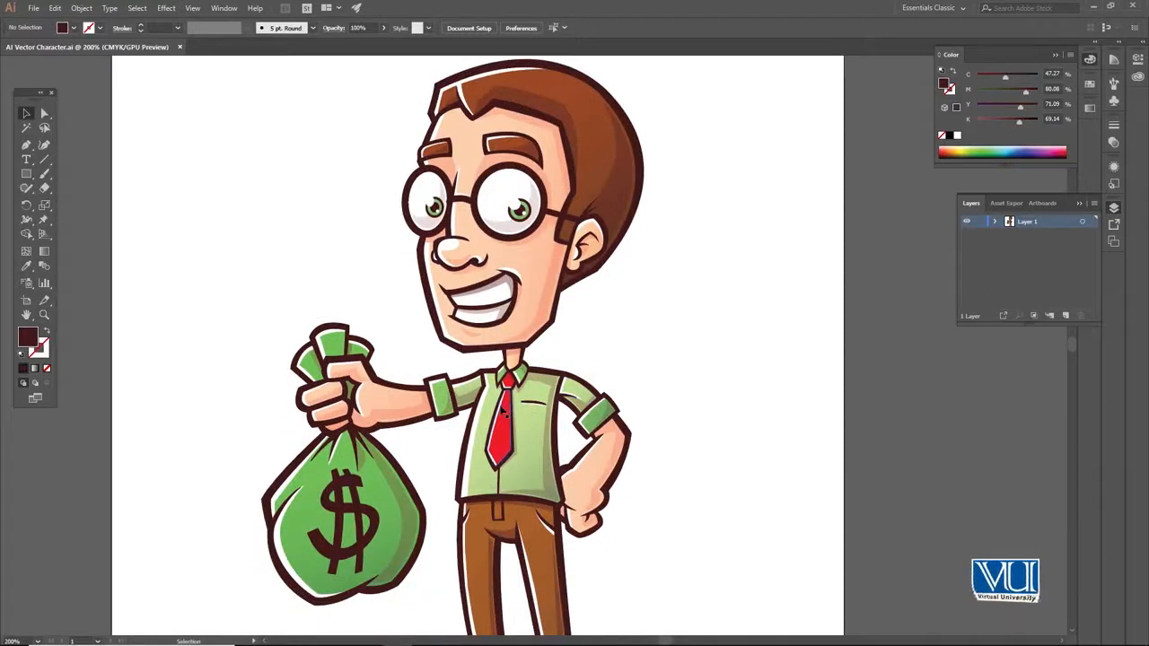
{"action": "left_click", "coordinate": [505, 411]}
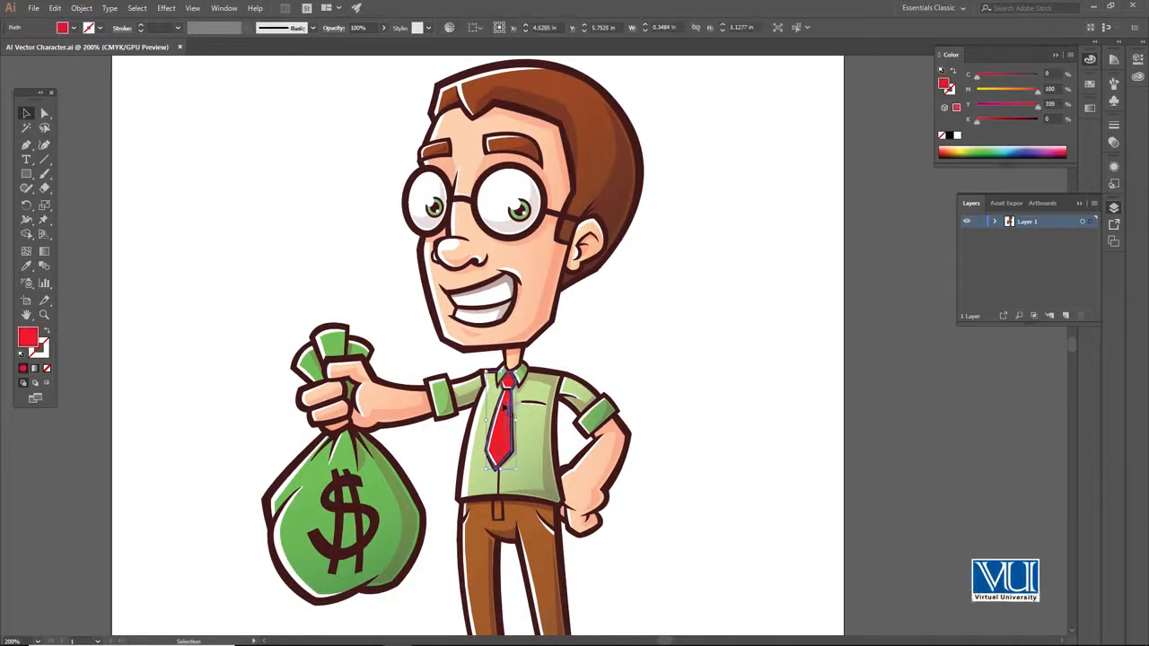
{"action": "double_click", "coordinate": [28, 338]}
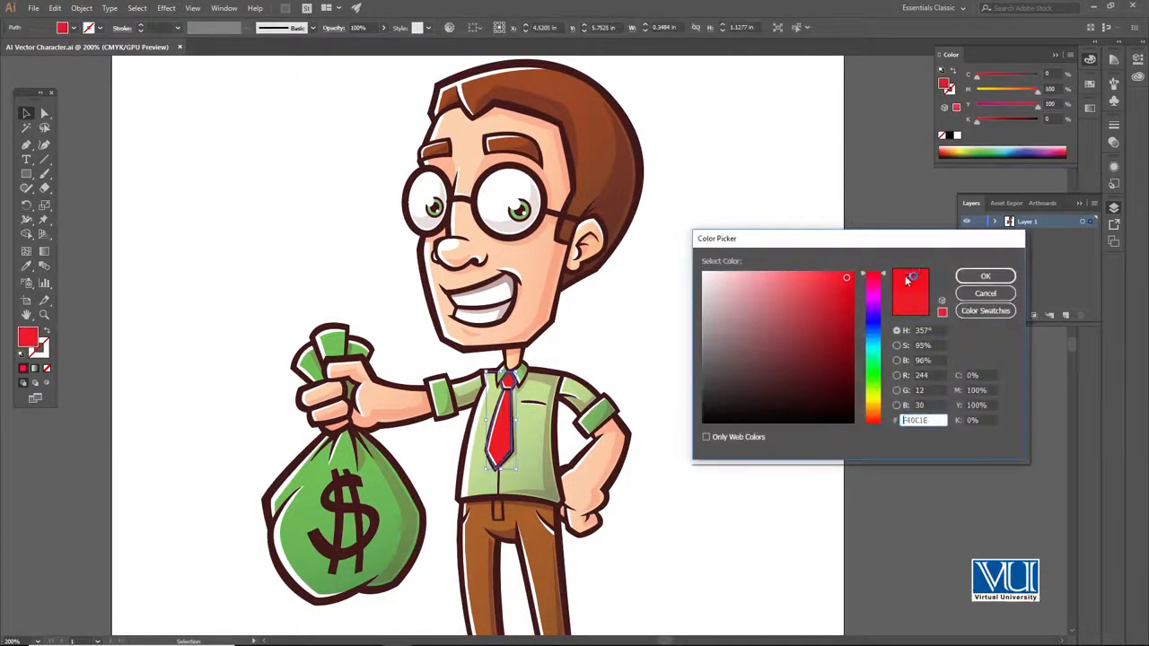
{"action": "left_click", "coordinate": [876, 290]}
{"action": "left_click", "coordinate": [985, 276]}
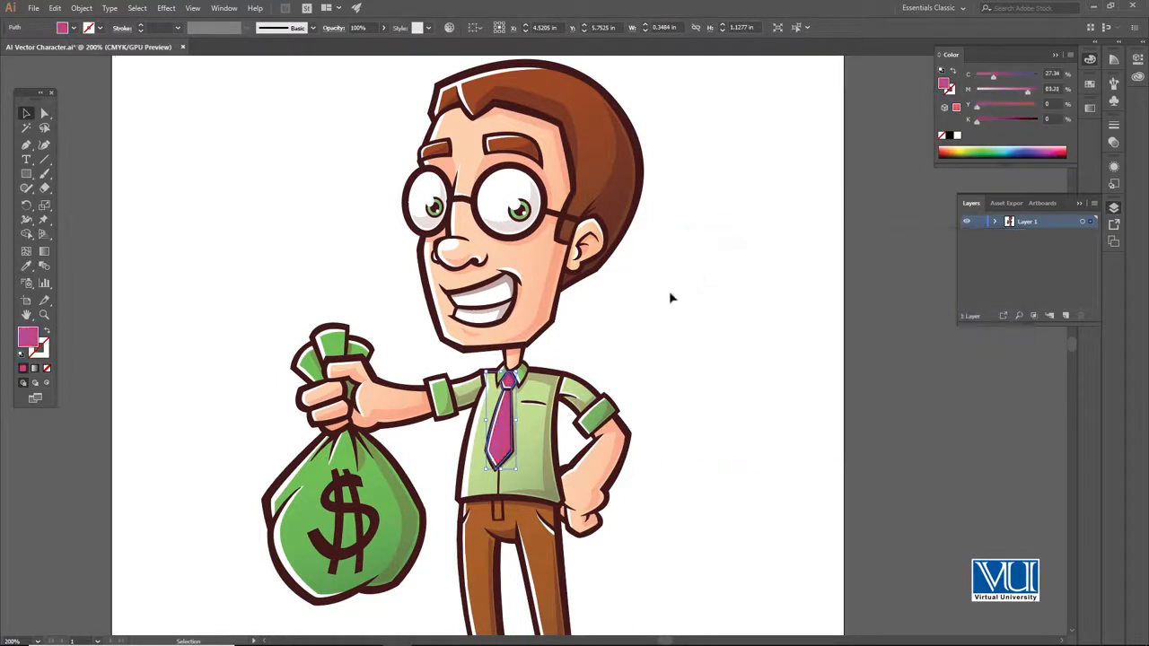
Step: Compare the embedded character in the InDesign layout with the recoloured artwork in Illustrator, ending in InDesign
{"action": "left_click", "coordinate": [1093, 9]}
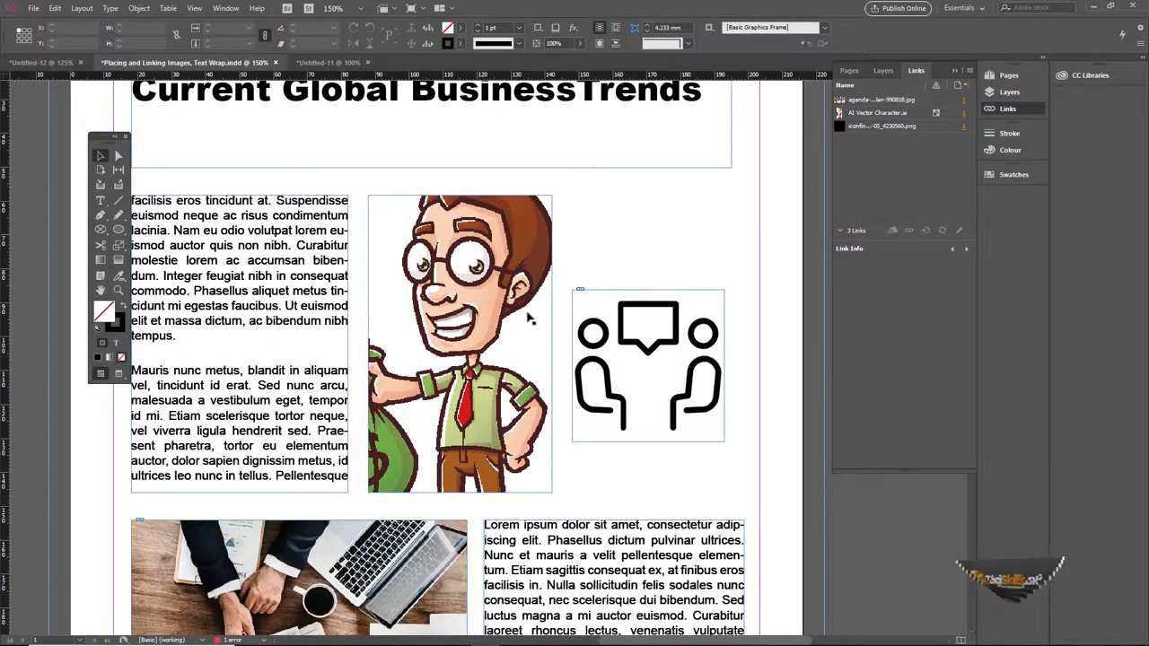
{"action": "left_click", "coordinate": [530, 318]}
{"action": "left_click", "coordinate": [605, 243]}
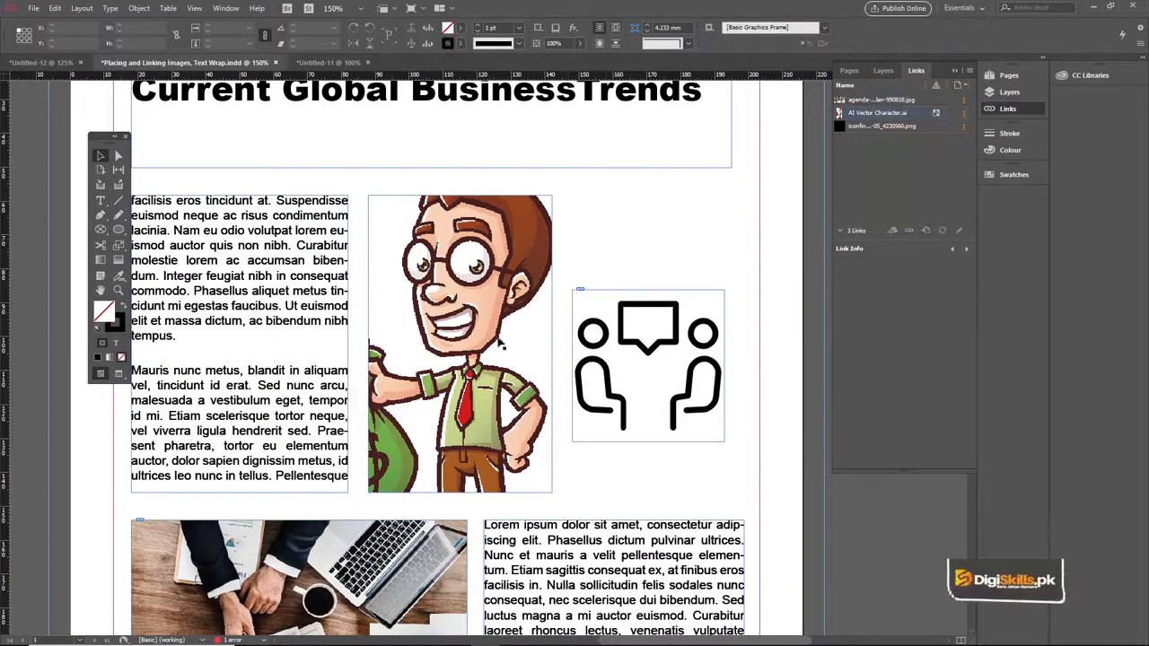
{"action": "mouse_move", "coordinate": [434, 639]}
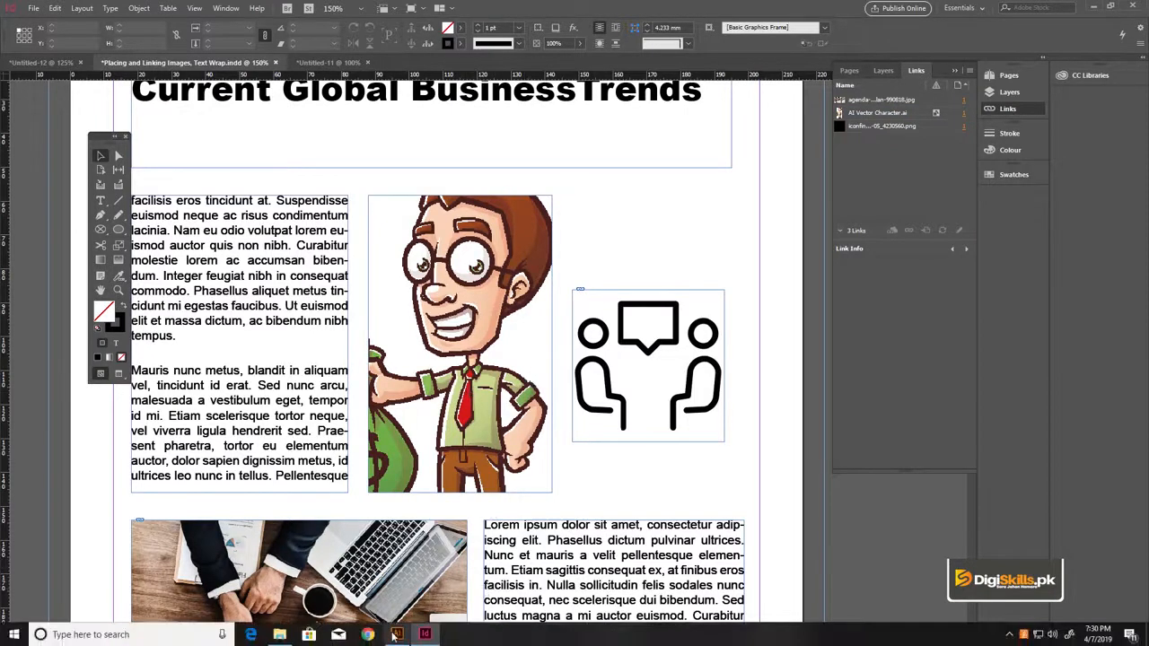
{"action": "left_click", "coordinate": [396, 635]}
{"action": "left_click", "coordinate": [648, 384]}
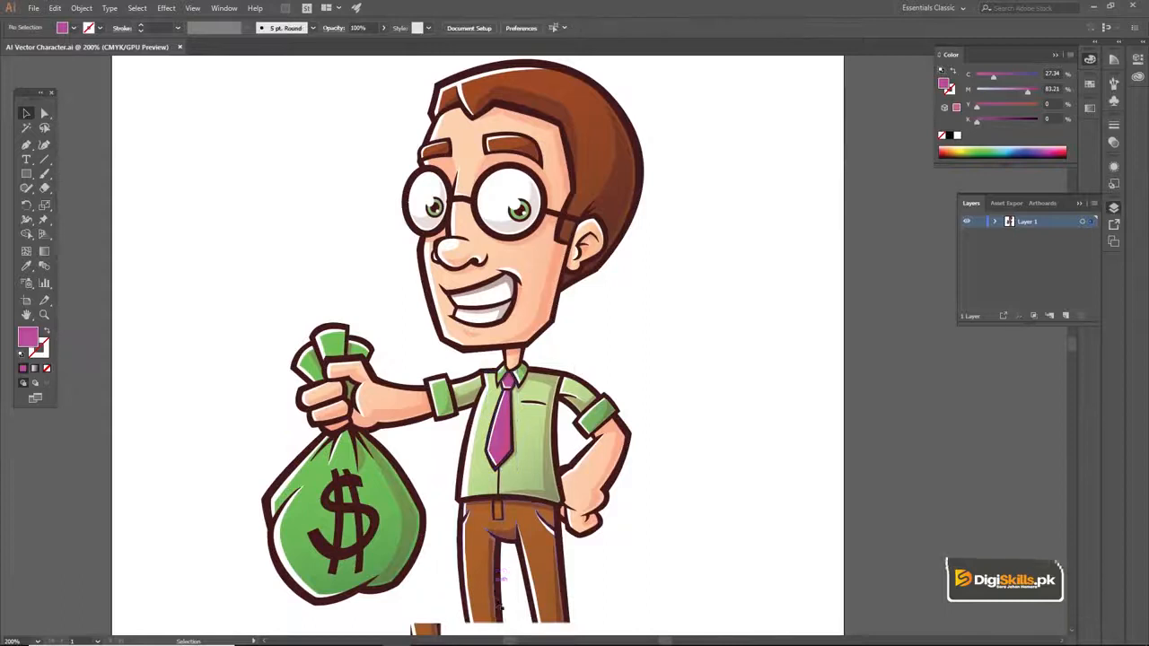
{"action": "left_click", "coordinate": [424, 635]}
Step: Unembed the AI Vector Character.ai illustration and link it to the modified original file
{"action": "left_click", "coordinate": [493, 401]}
{"action": "left_click_drag", "start_coordinate": [493, 402], "coordinate": [521, 322]}
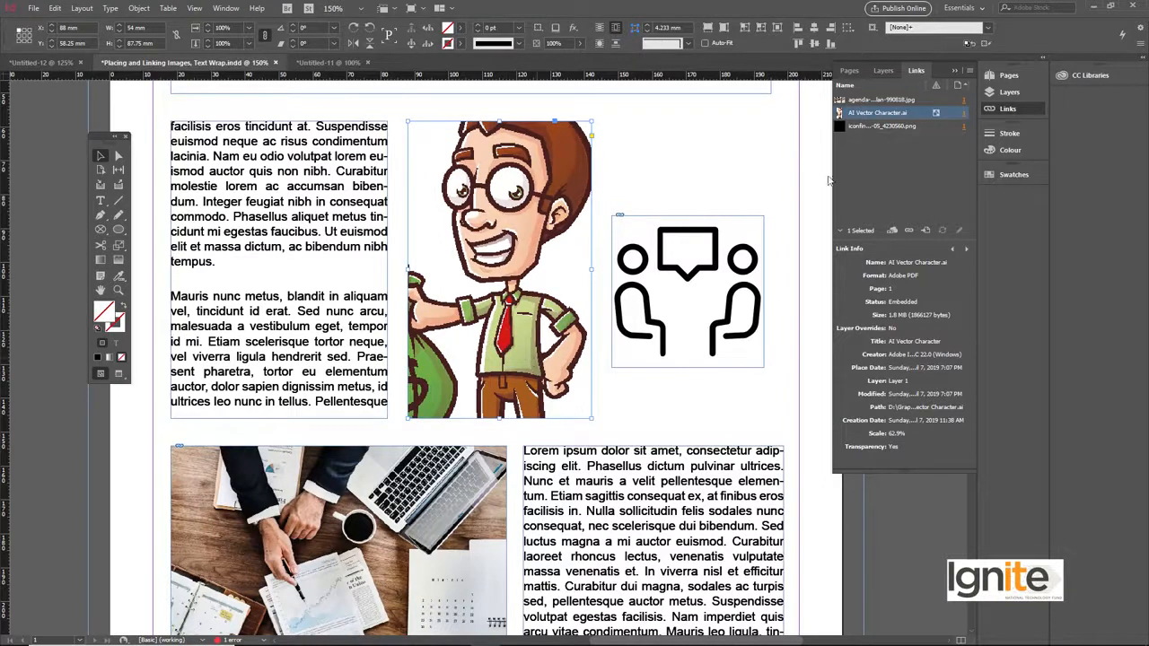
{"action": "left_click", "coordinate": [974, 70]}
{"action": "left_click", "coordinate": [1002, 190]}
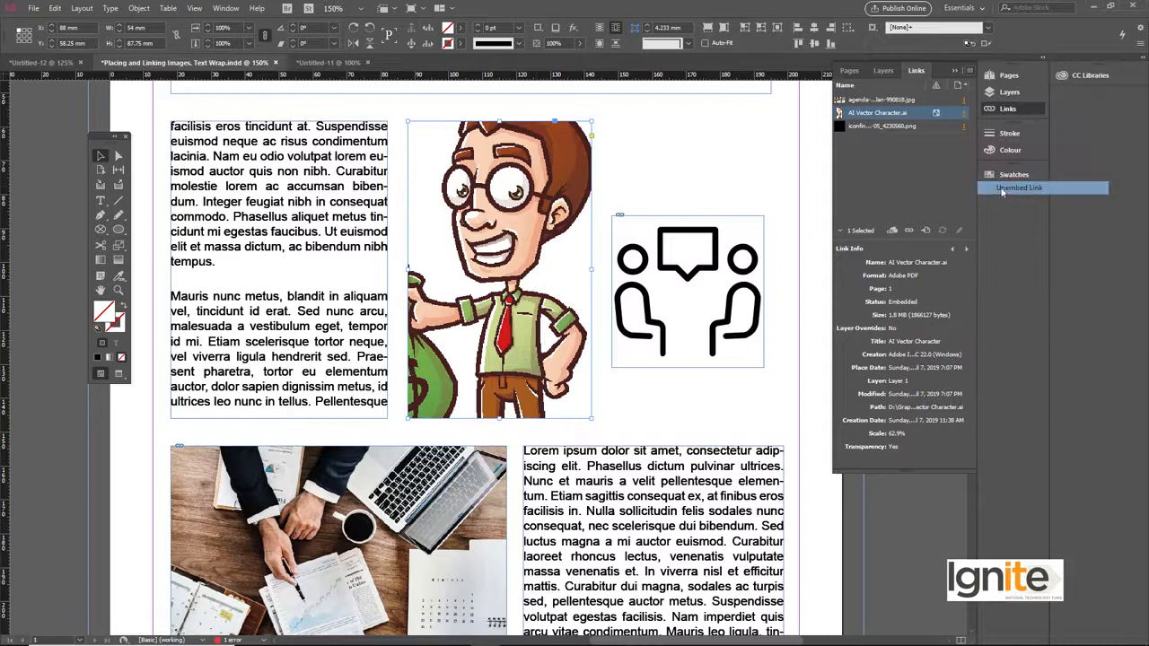
{"action": "left_click", "coordinate": [594, 346]}
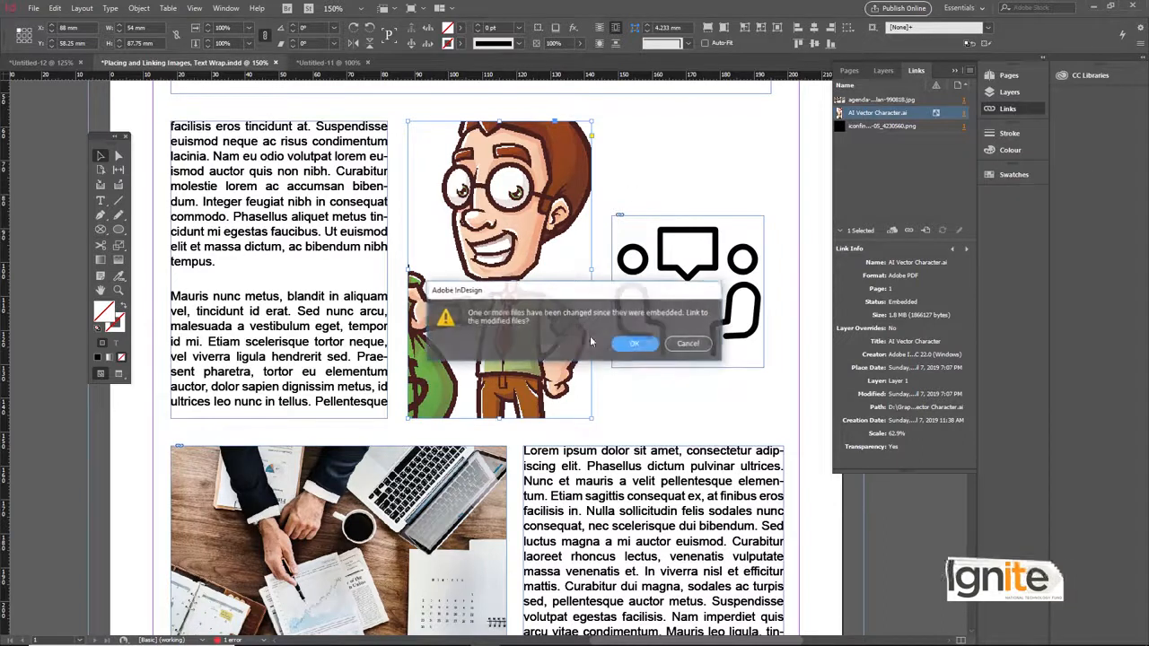
{"action": "left_click", "coordinate": [636, 344]}
Step: Relink the outdated character illustration to AI Vector Character in the main project folder, one level above Copy
{"action": "right_click", "coordinate": [419, 122]}
{"action": "left_click", "coordinate": [436, 118]}
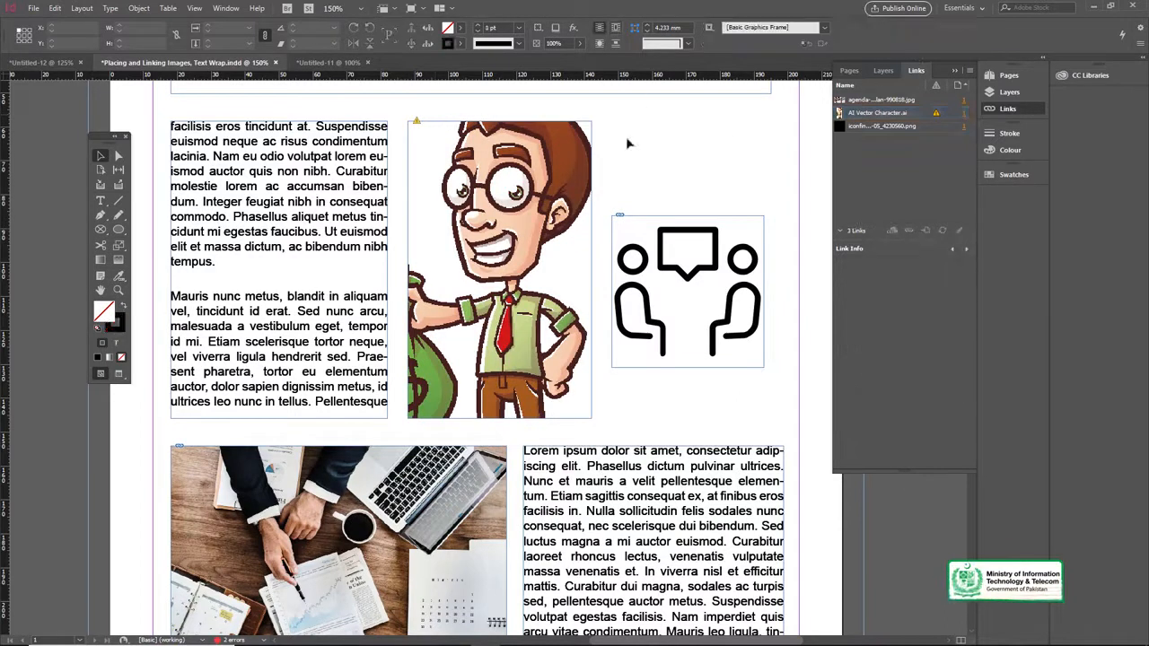
{"action": "left_click", "coordinate": [577, 144]}
{"action": "left_click", "coordinate": [971, 70]}
{"action": "left_click", "coordinate": [997, 79]}
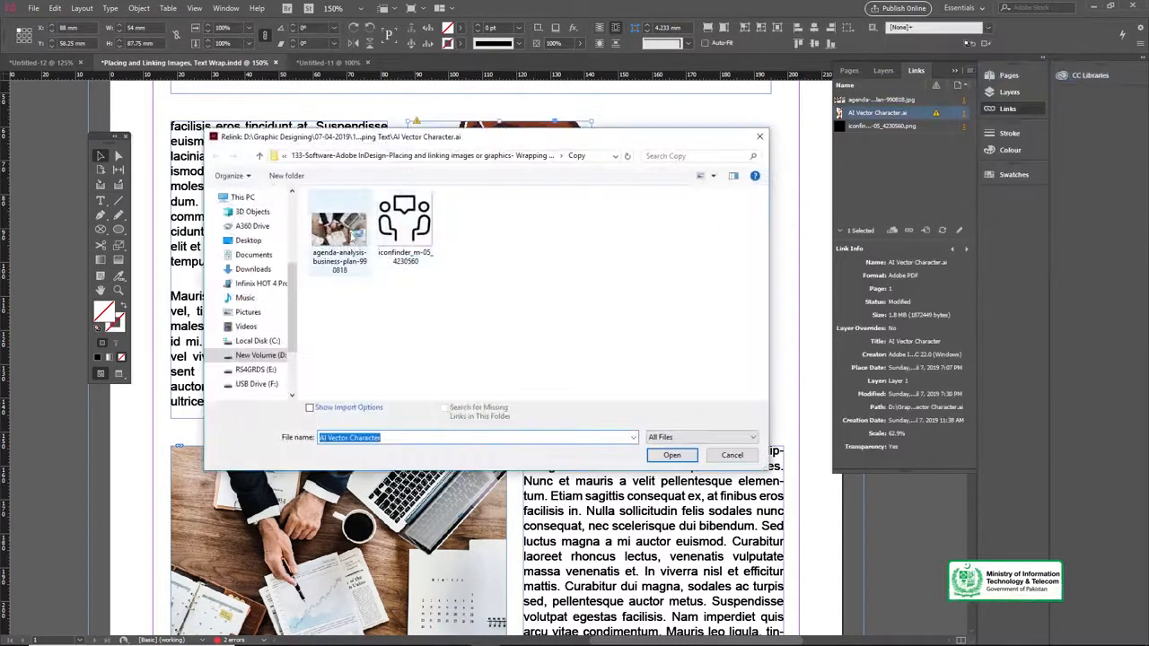
{"action": "left_click", "coordinate": [394, 156]}
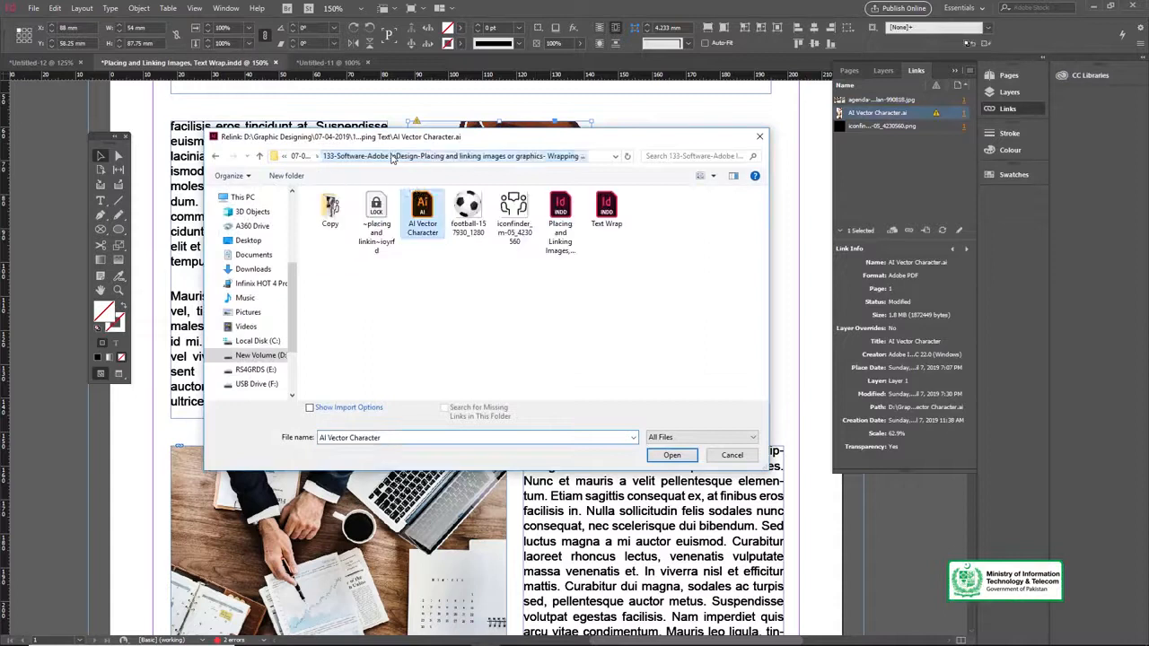
{"action": "left_click", "coordinate": [669, 454]}
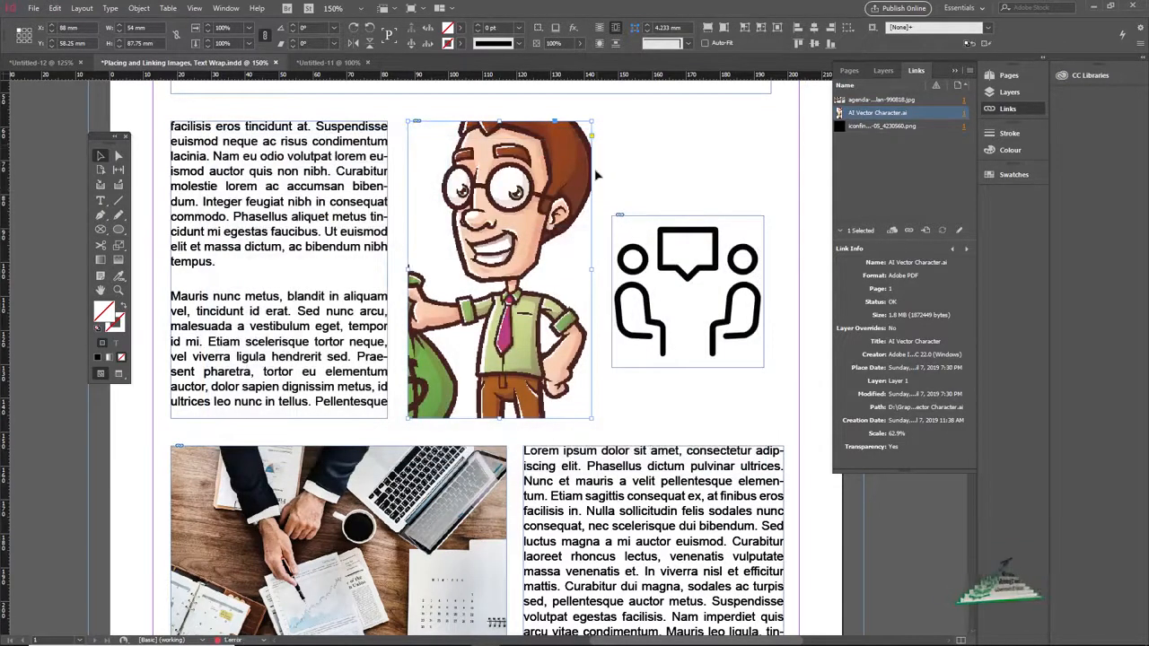
Step: Switch to Illustrator, set the tie's fill colour to 3415EA and return to the InDesign layout
{"action": "left_click", "coordinate": [393, 631]}
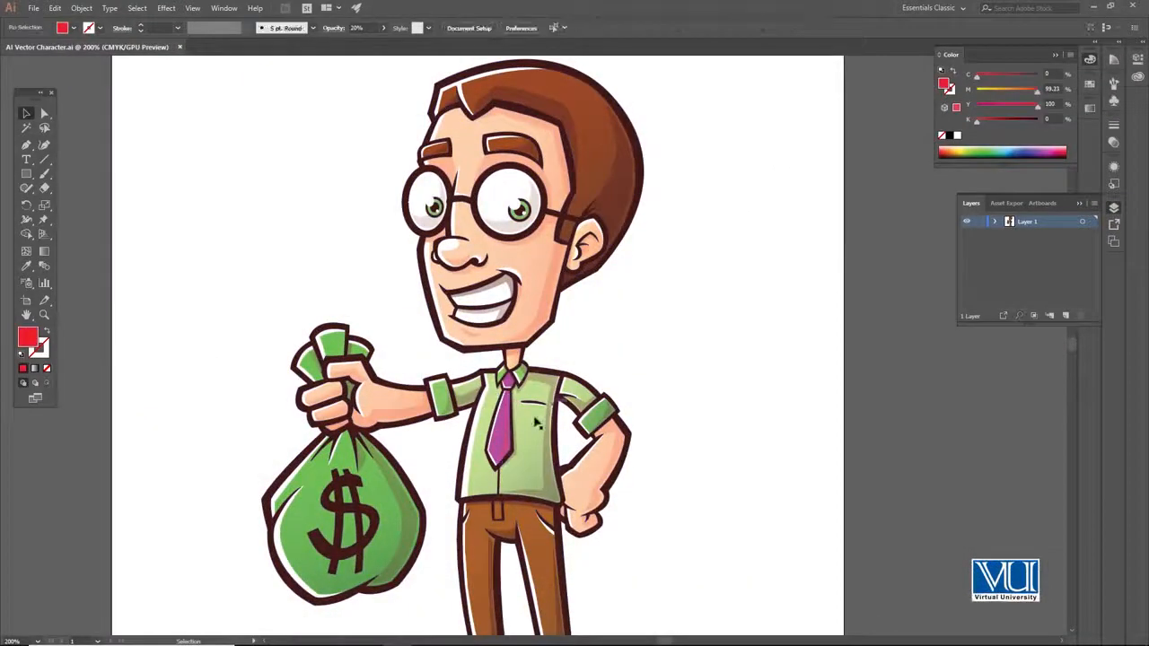
{"action": "left_click", "coordinate": [501, 425]}
{"action": "left_click", "coordinate": [508, 428]}
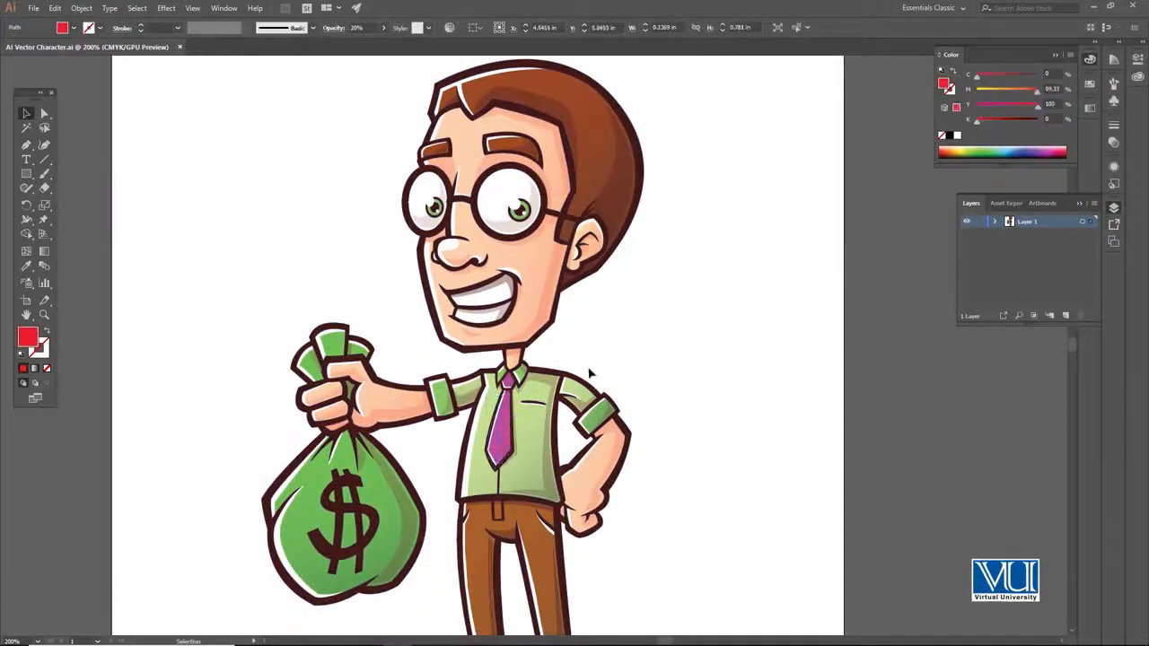
{"action": "left_click", "coordinate": [587, 372]}
{"action": "key", "text": "z"}
{"action": "left_click", "coordinate": [501, 447]}
{"action": "left_click", "coordinate": [542, 355]}
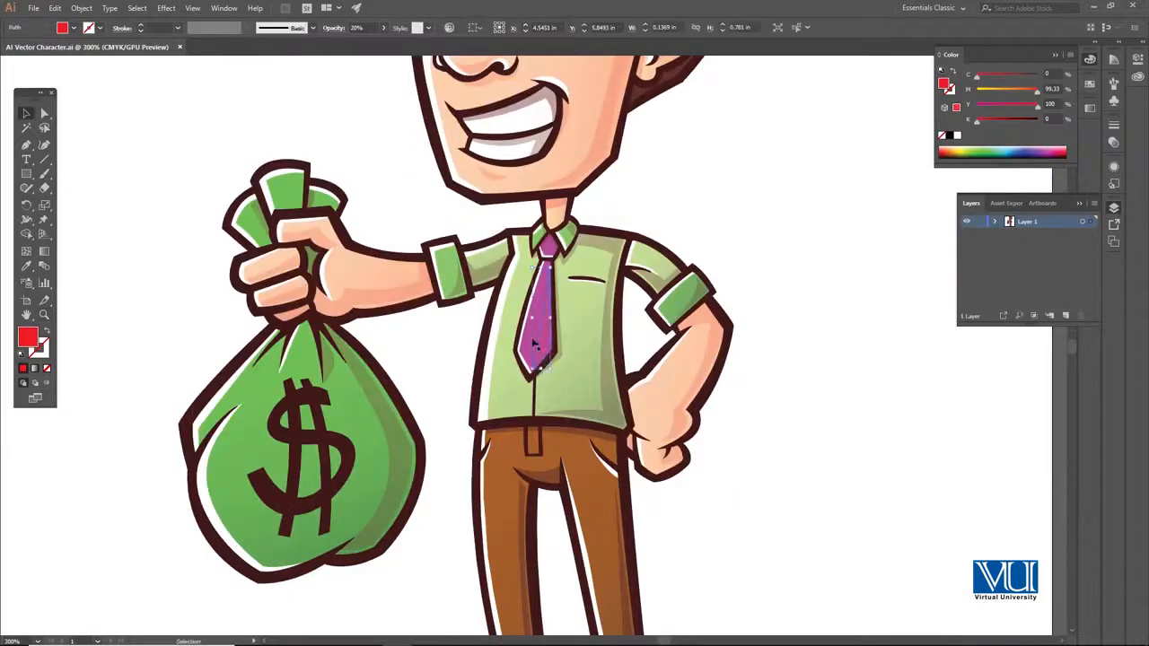
{"action": "left_click", "coordinate": [533, 293]}
{"action": "left_click", "coordinate": [745, 305]}
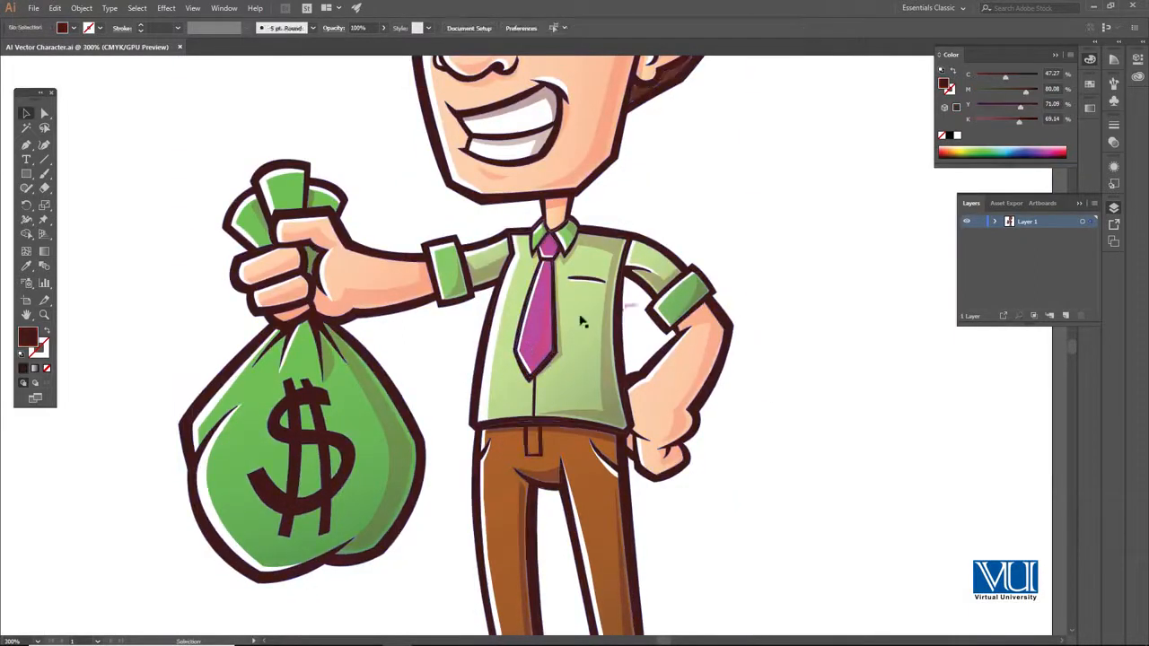
{"action": "left_click", "coordinate": [529, 329]}
{"action": "double_click", "coordinate": [27, 338]}
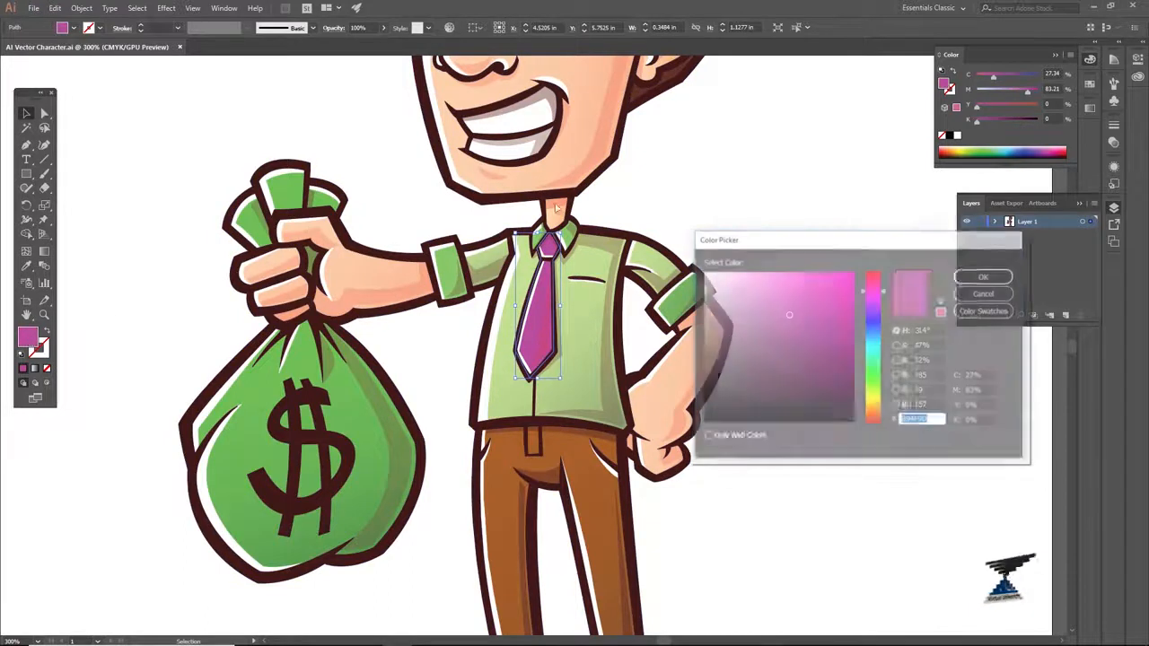
{"action": "type", "text": "3415EA"}
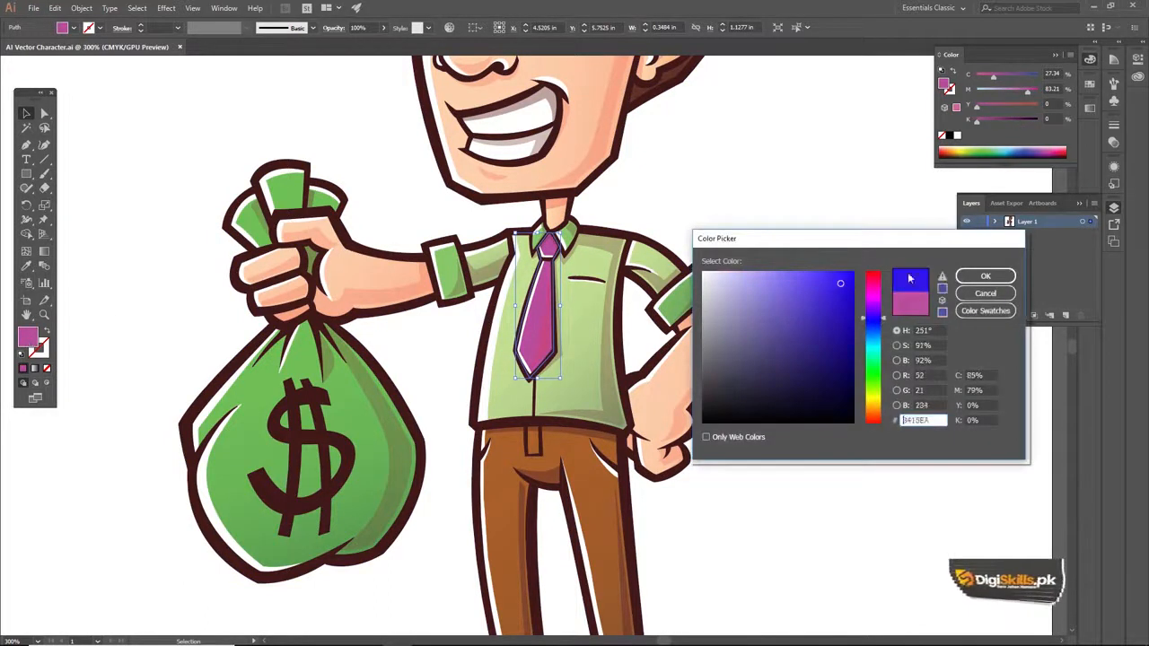
{"action": "left_click", "coordinate": [984, 276]}
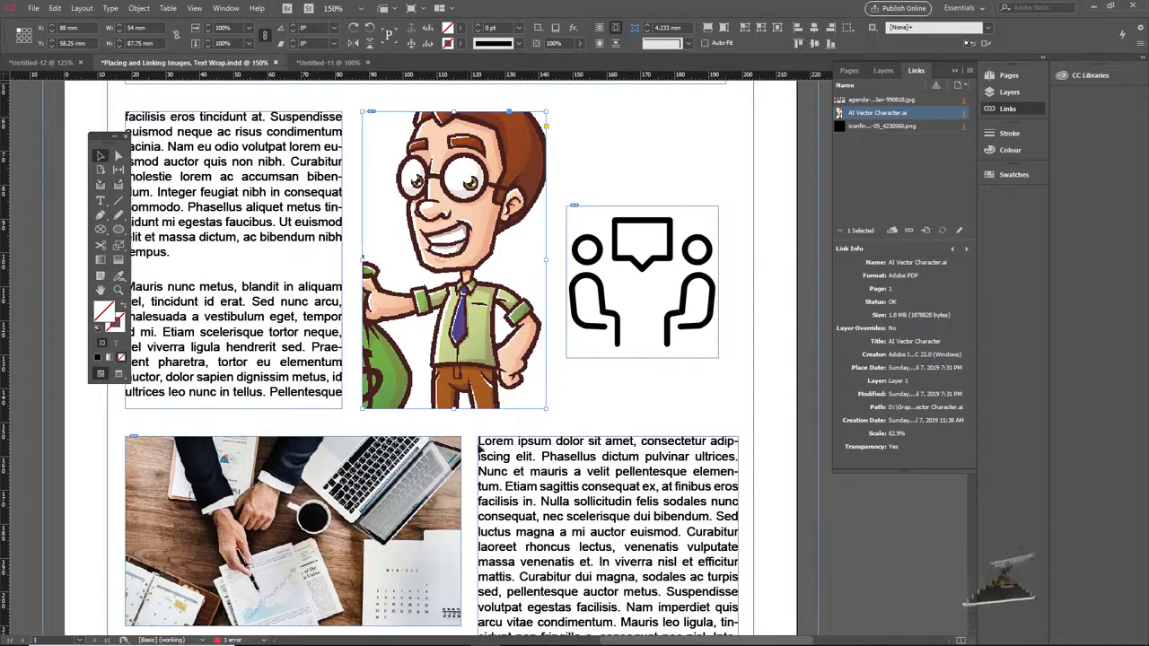
{"action": "left_click", "coordinate": [397, 635]}
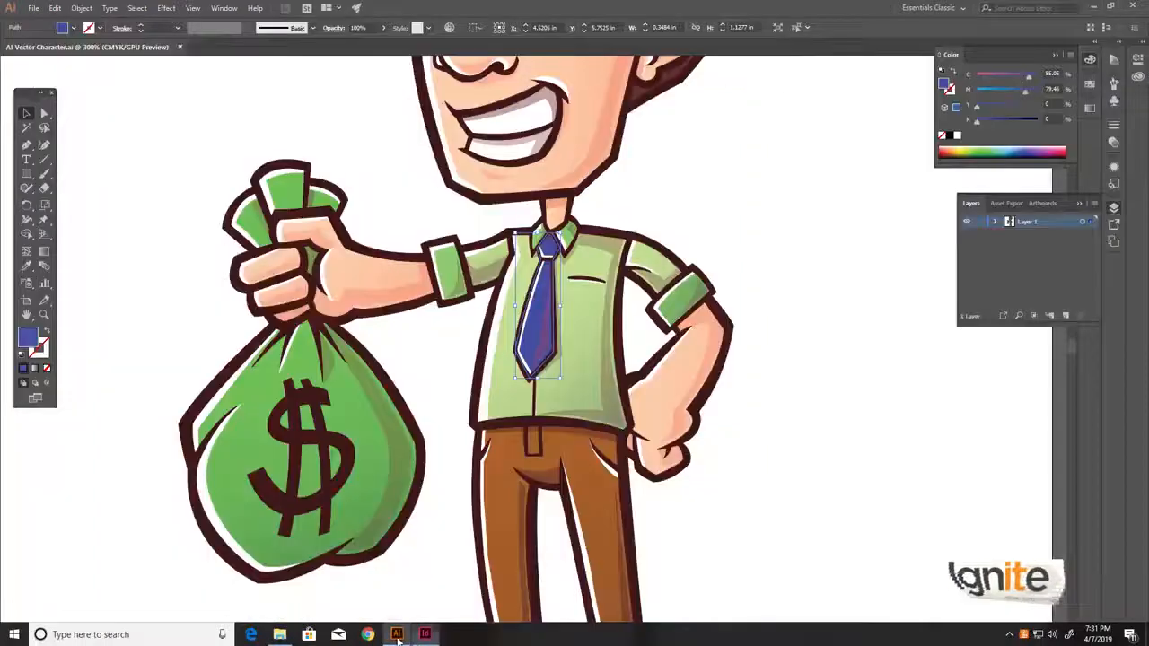
{"action": "left_click", "coordinate": [426, 635]}
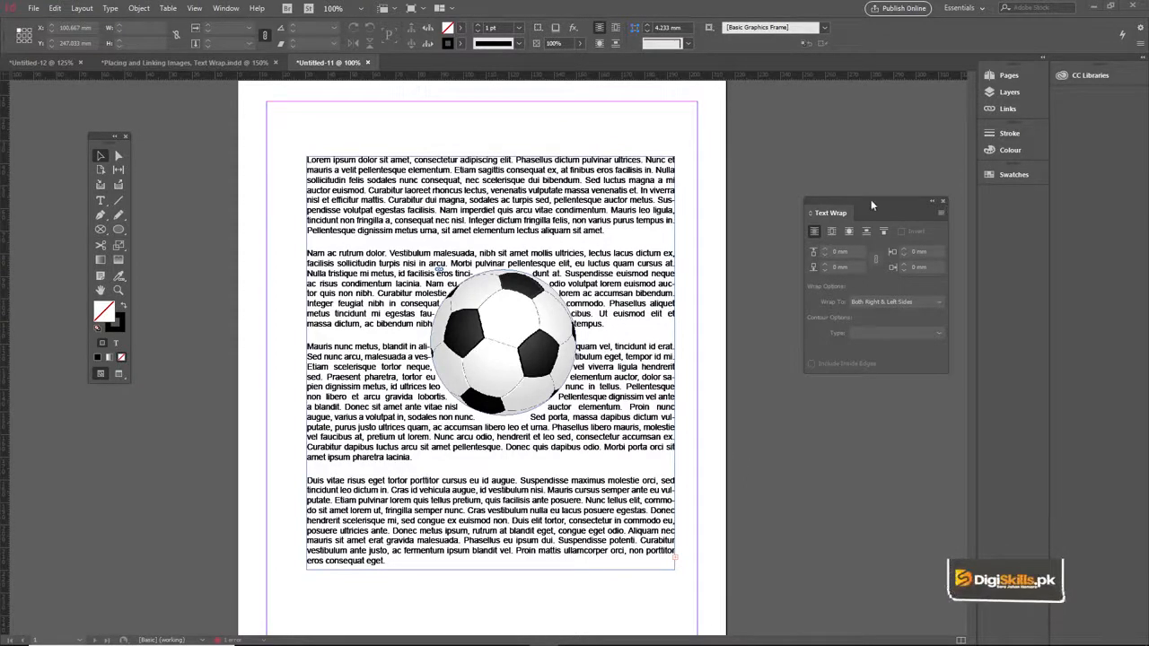
Step: In Untitled-11, shift the football image slightly inside its circular frame and undo the shift
{"action": "left_click", "coordinate": [223, 9]}
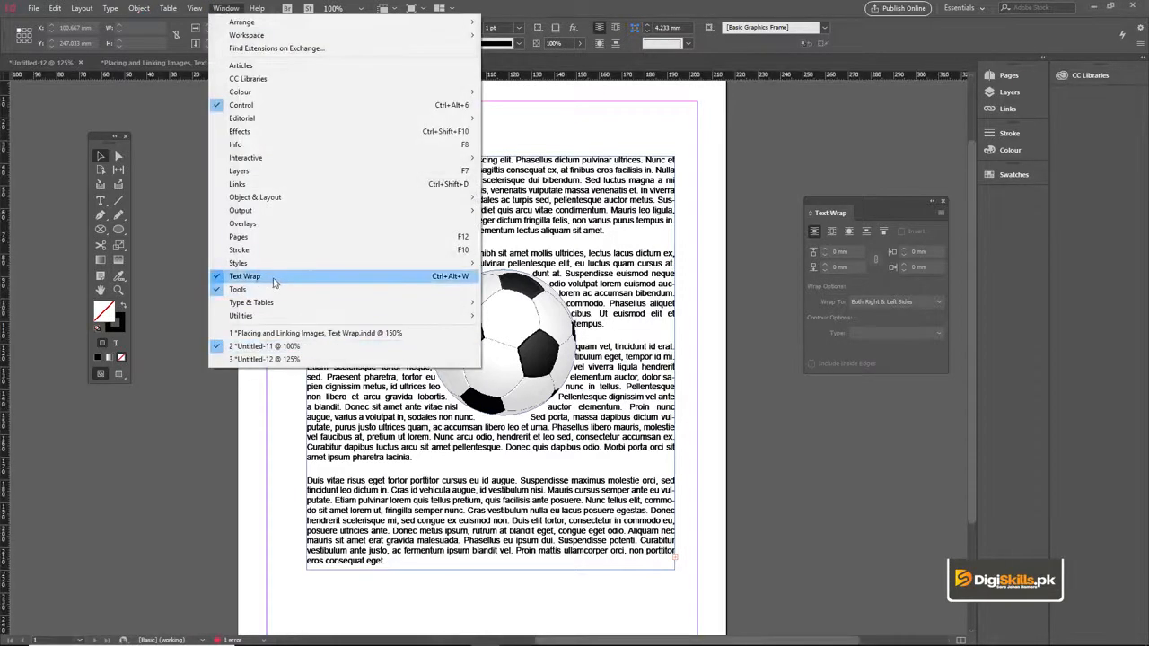
{"action": "left_click", "coordinate": [175, 154]}
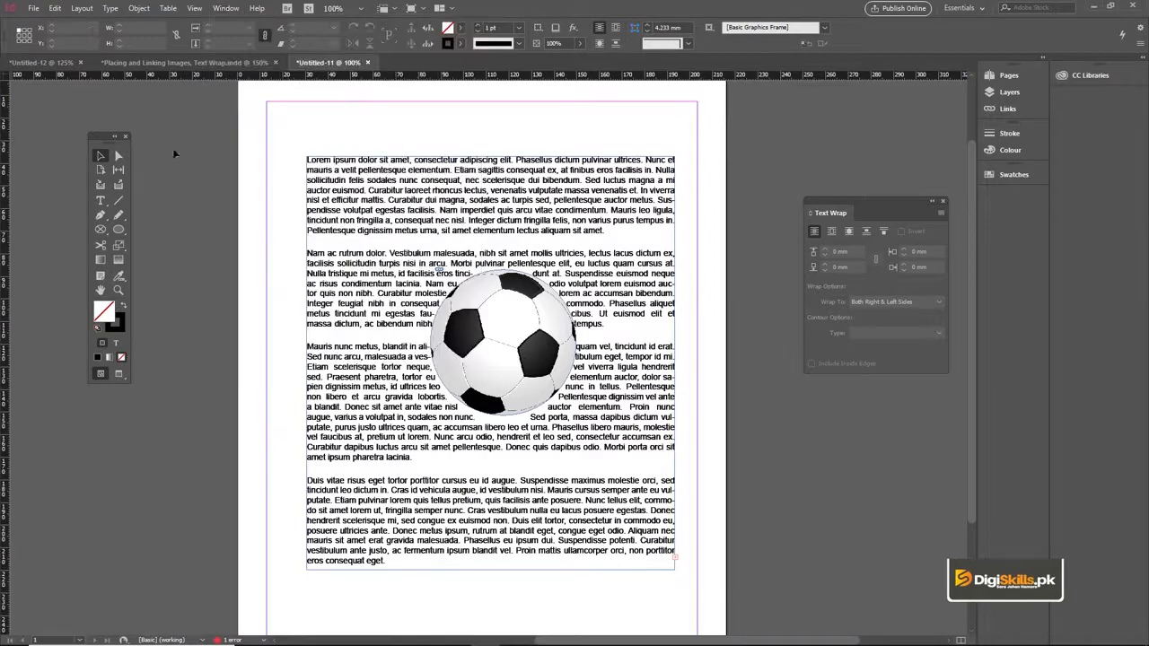
{"action": "left_click_drag", "start_coordinate": [509, 340], "coordinate": [498, 341]}
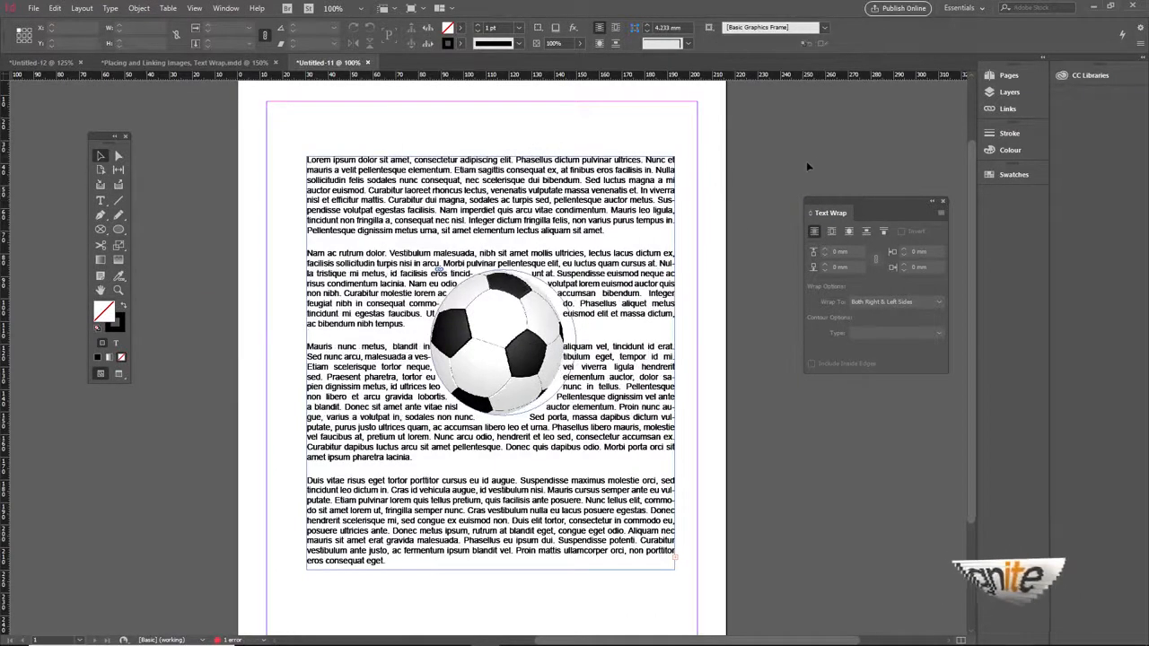
{"action": "key", "text": "ctrl+z"}
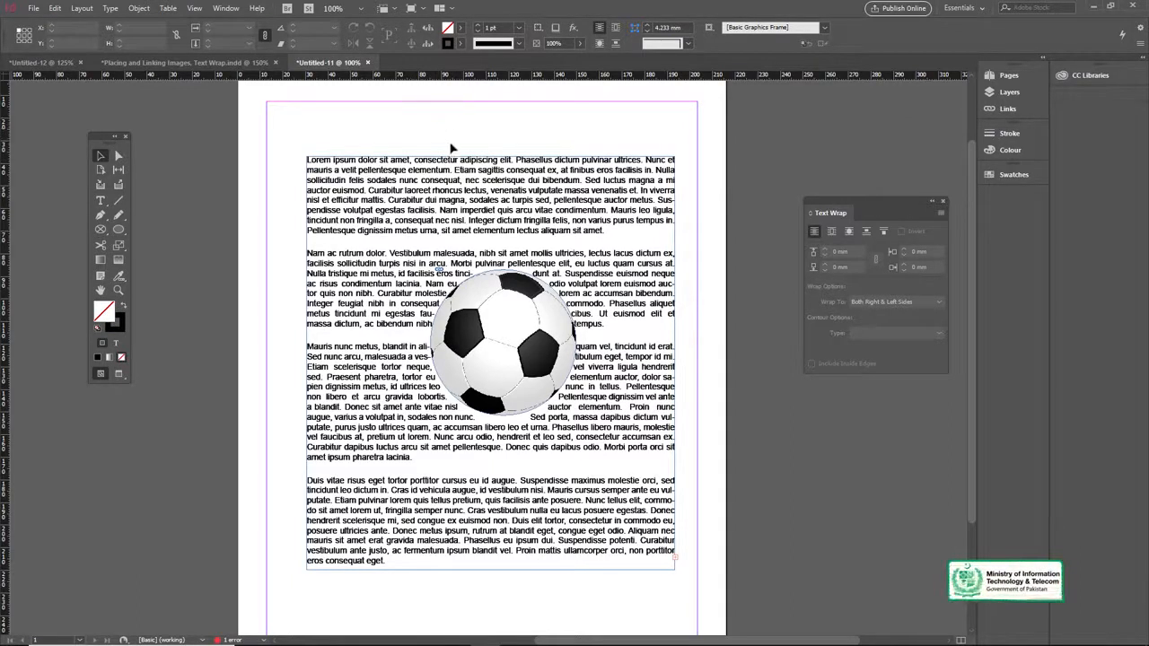
Step: Select the text frame and football, remove their text wrap, try bounding-box wrapping and return to wrapping around the object shape
{"action": "key", "text": "ctrl+a"}
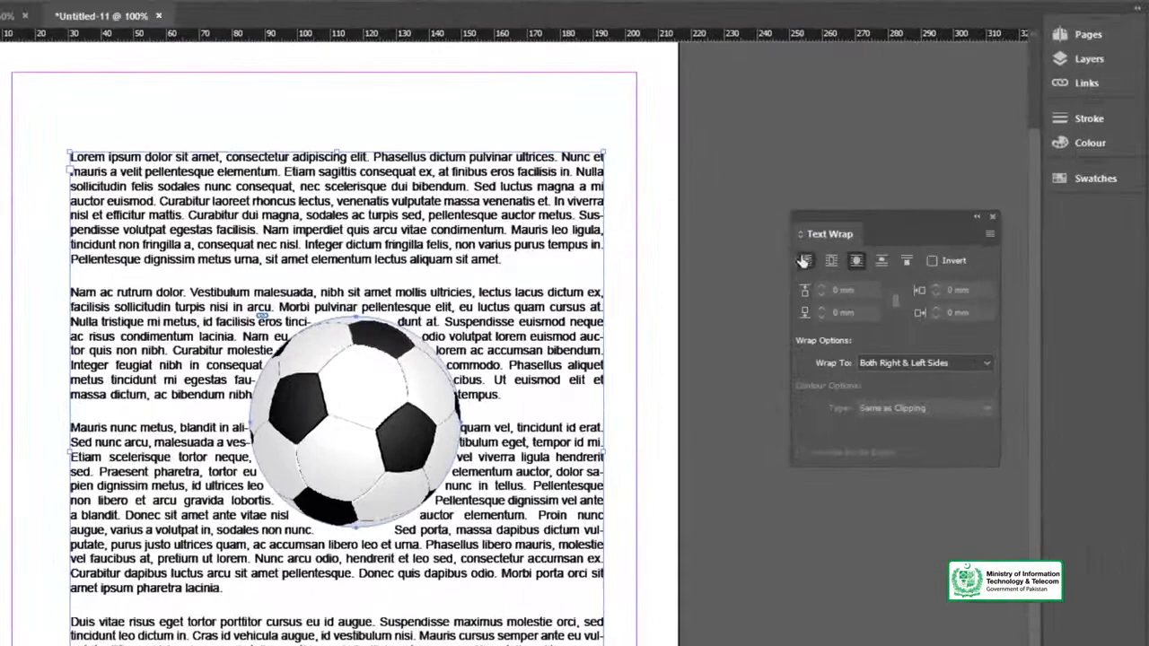
{"action": "left_click", "coordinate": [817, 230]}
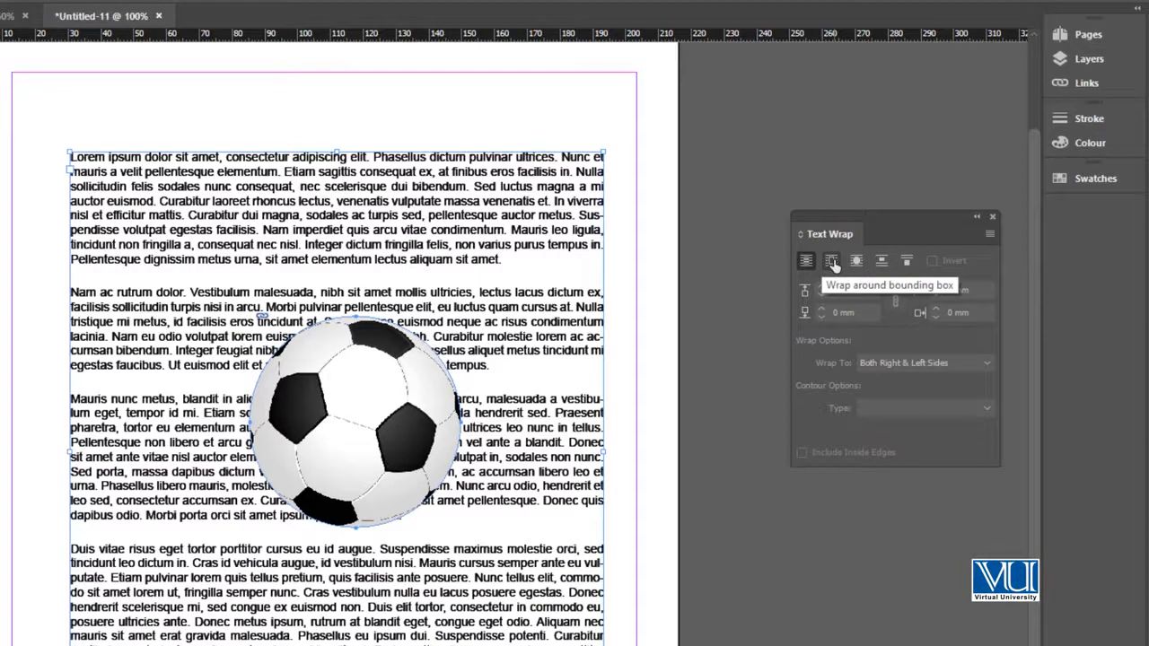
{"action": "left_click", "coordinate": [833, 262]}
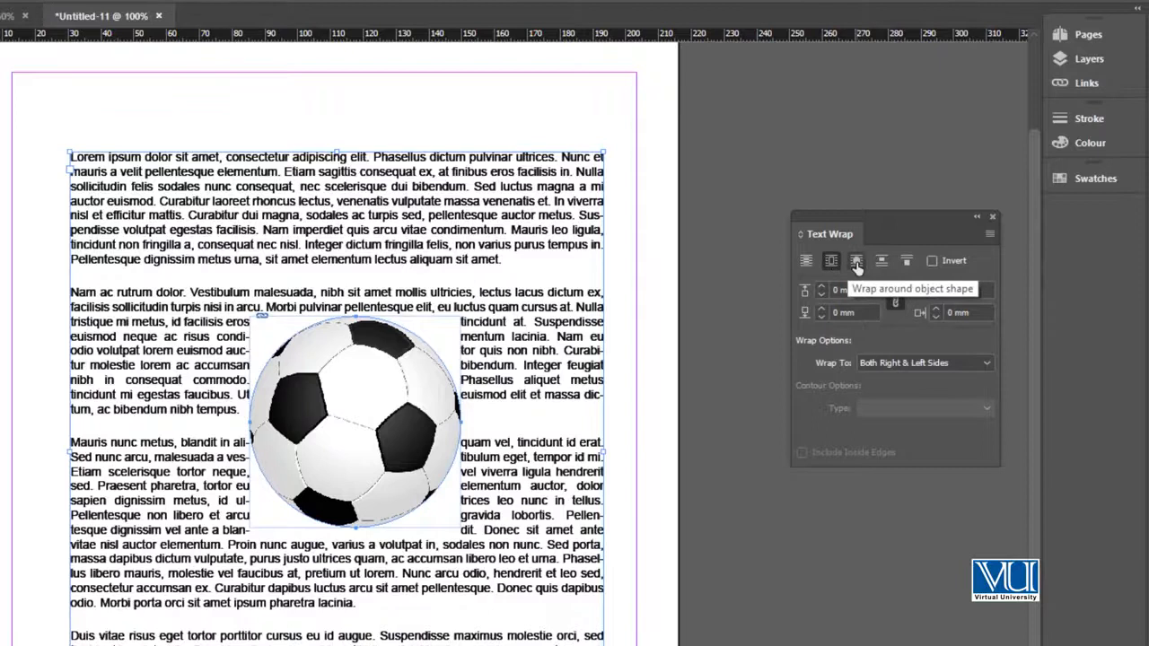
{"action": "left_click", "coordinate": [858, 263]}
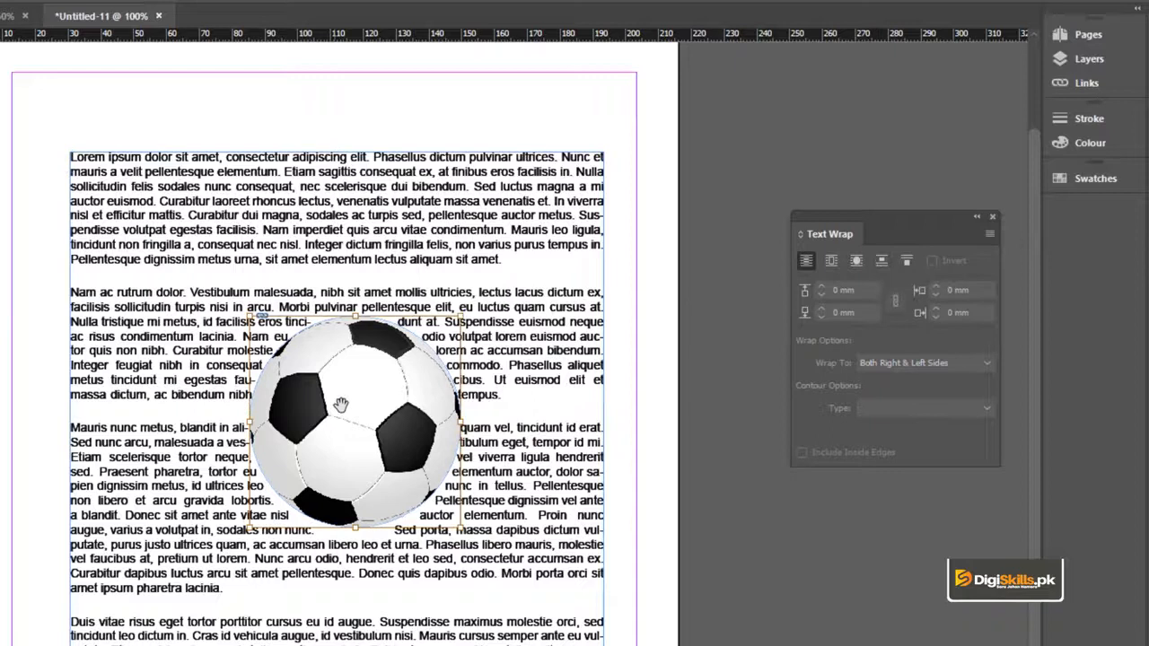
Step: Select the football image and set its object-shape text wrap offset to 5 mm
{"action": "left_click", "coordinate": [377, 442]}
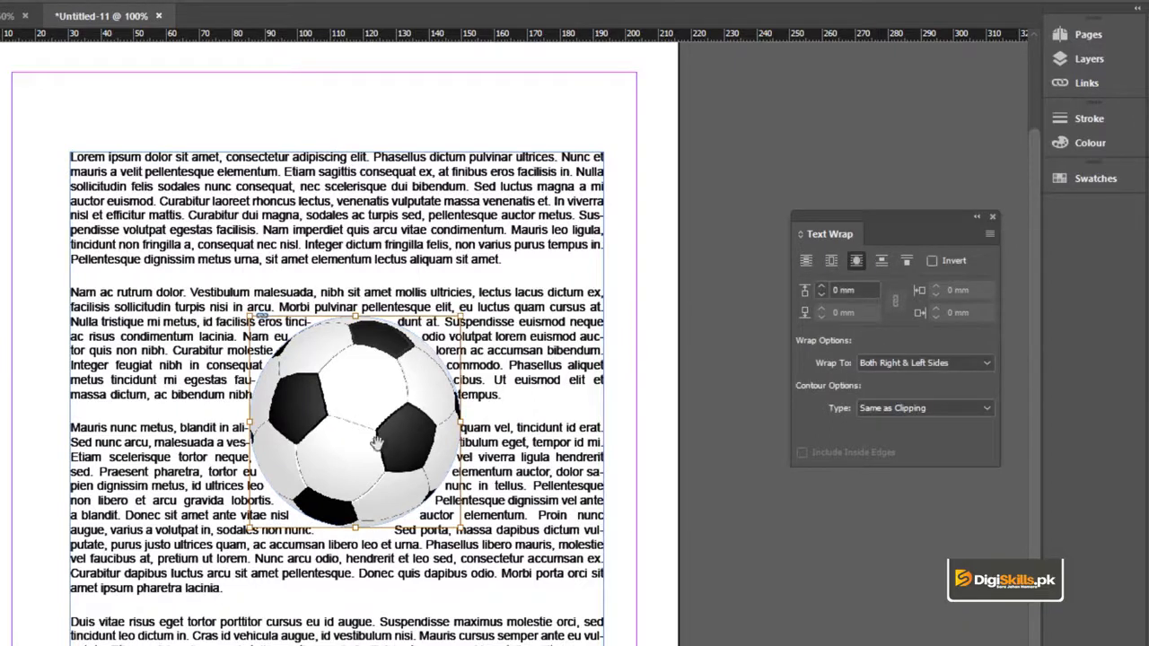
{"action": "left_click", "coordinate": [821, 287]}
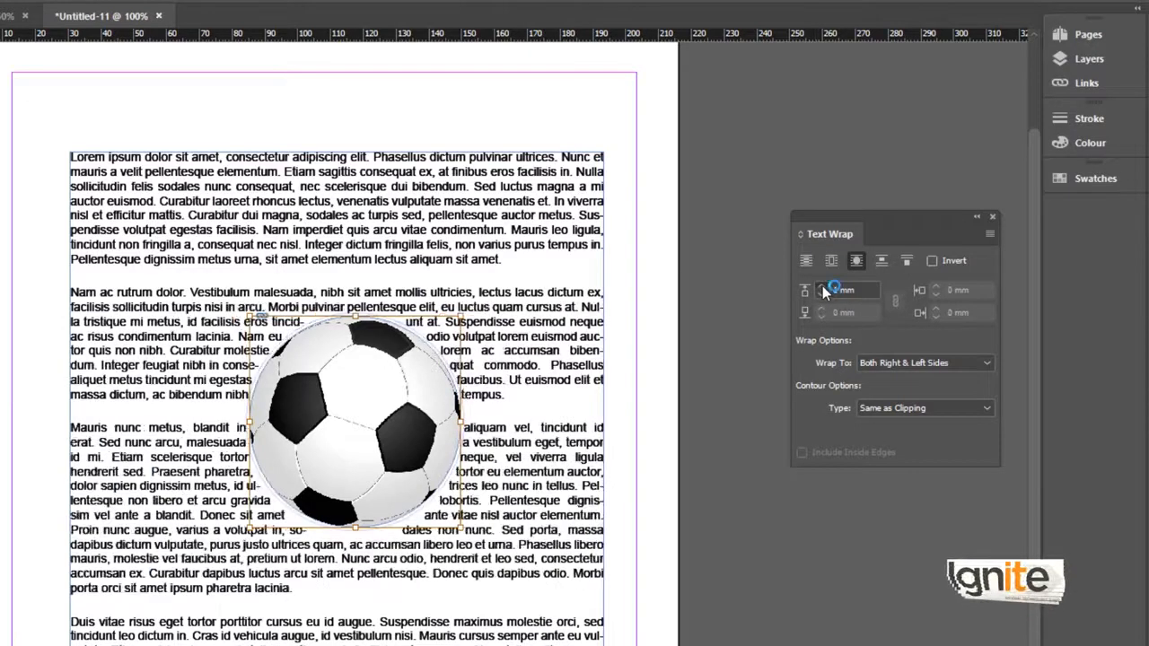
{"action": "left_click", "coordinate": [821, 286]}
{"action": "left_click", "coordinate": [822, 287]}
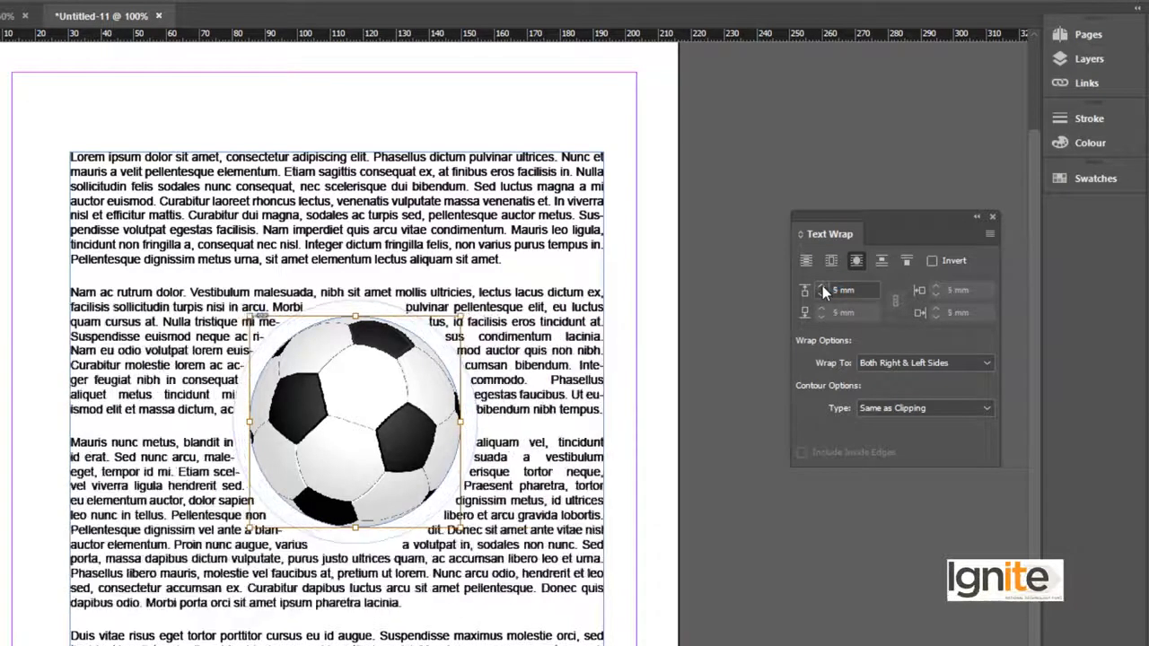
{"action": "left_click", "coordinate": [728, 174]}
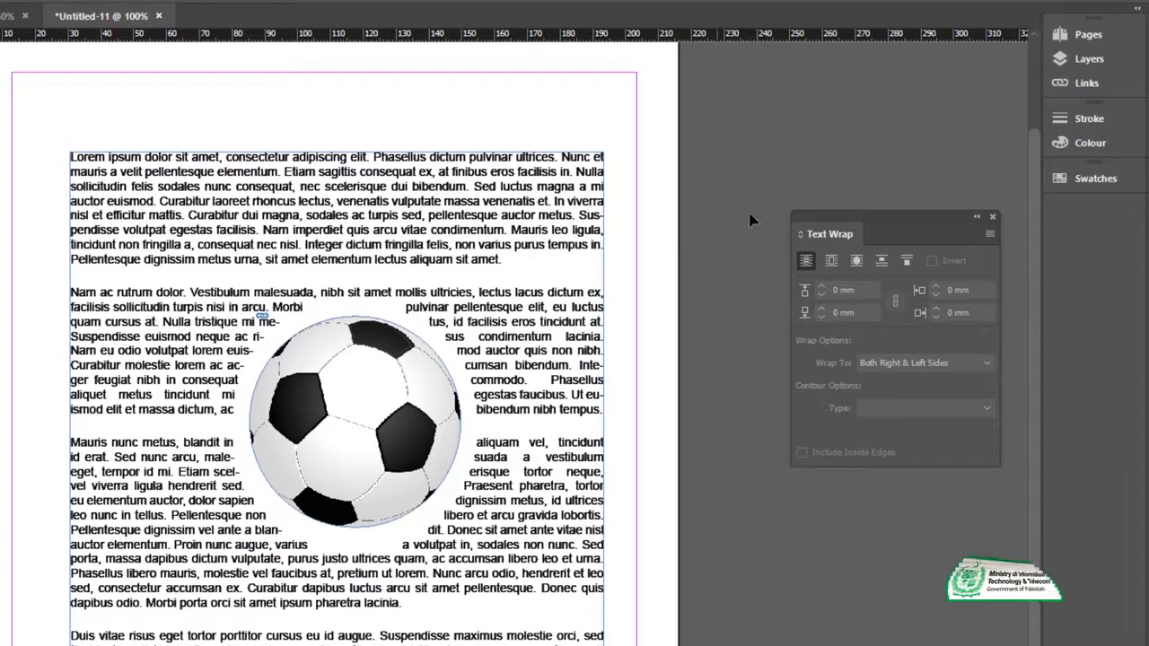
Step: Select the text frame and football, compare Jump Object with Jump to Next Column wrapping, and leave Jump Object applied
{"action": "key", "text": "ctrl+a"}
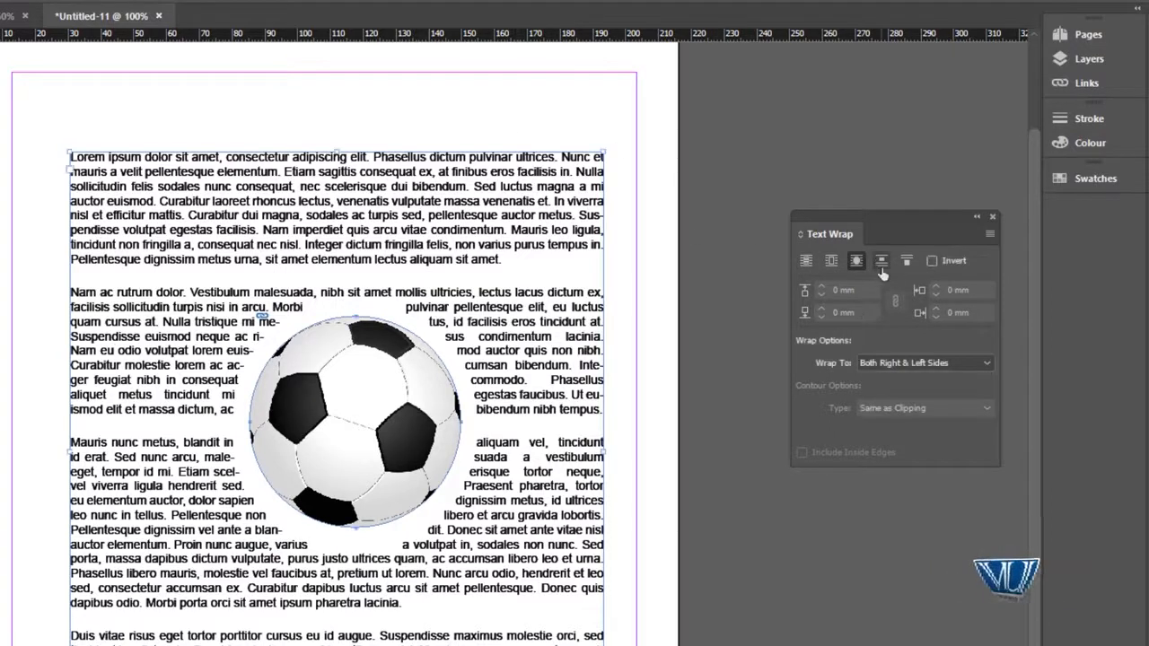
{"action": "left_click", "coordinate": [882, 265]}
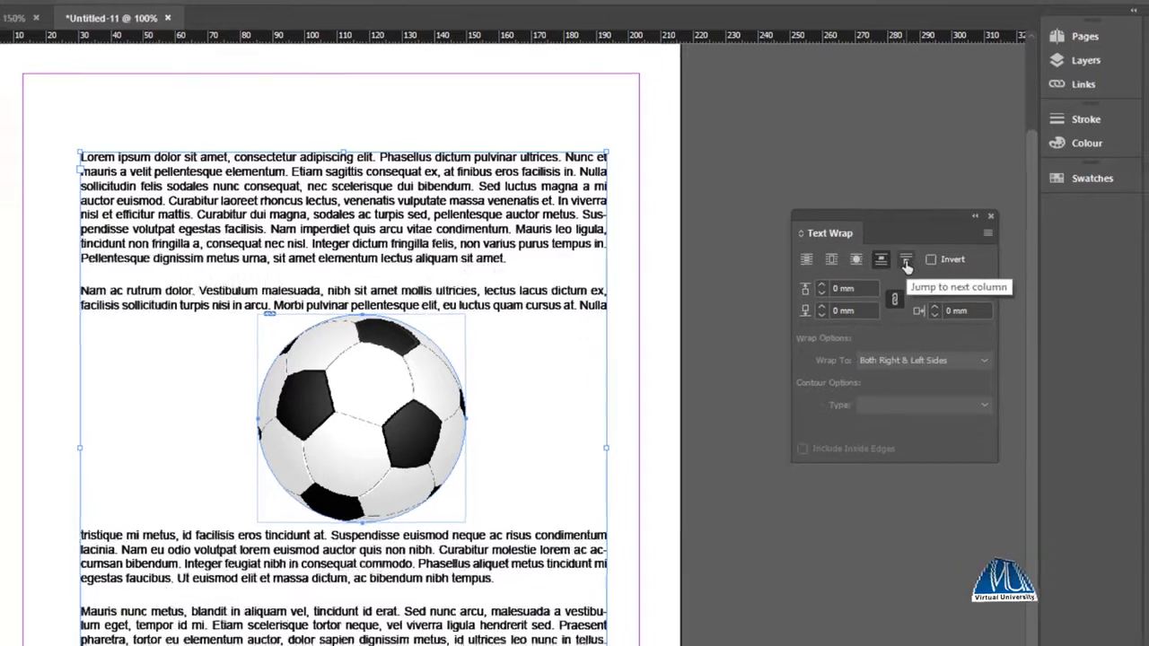
{"action": "left_click", "coordinate": [907, 263]}
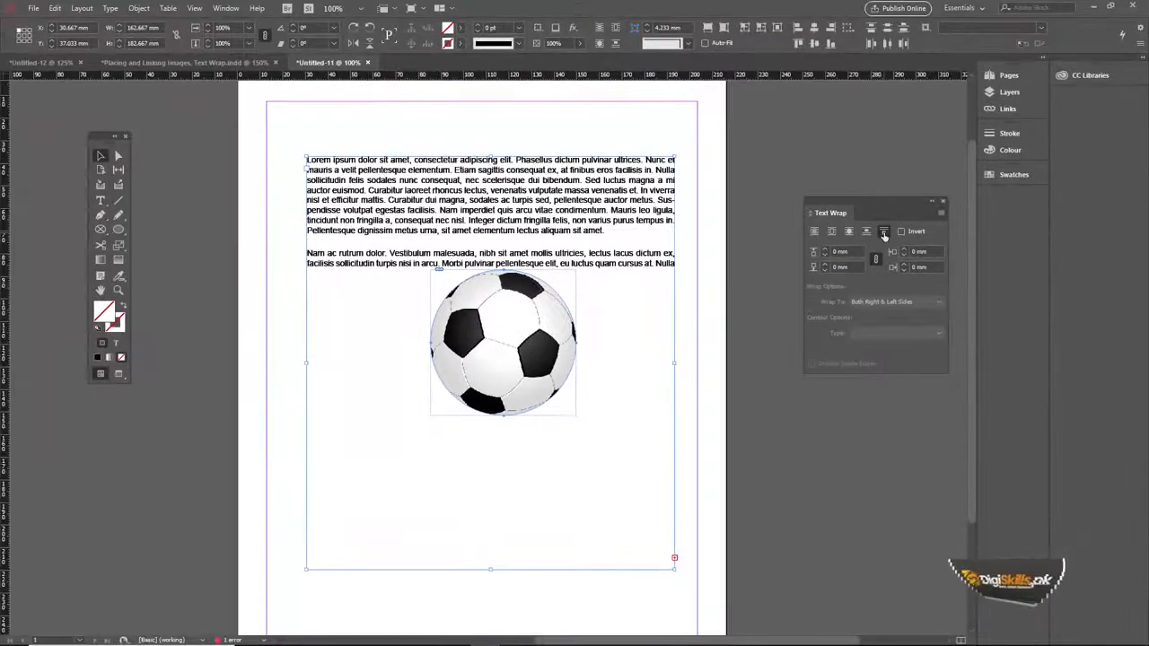
{"action": "left_click", "coordinate": [869, 233]}
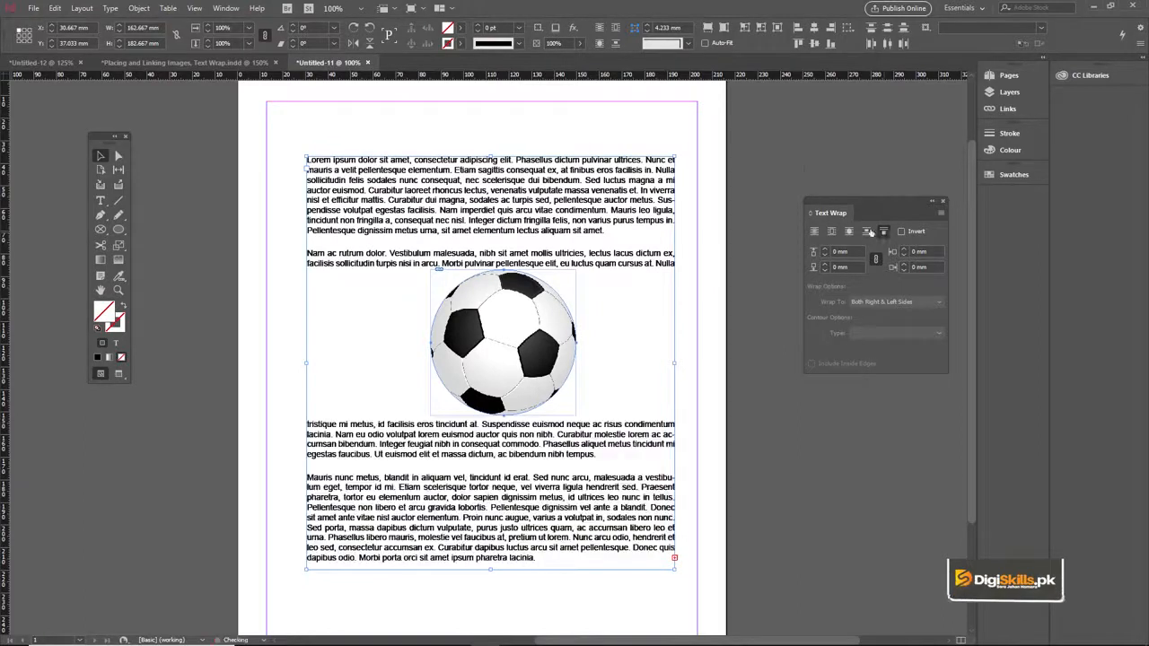
{"action": "left_click", "coordinate": [805, 166]}
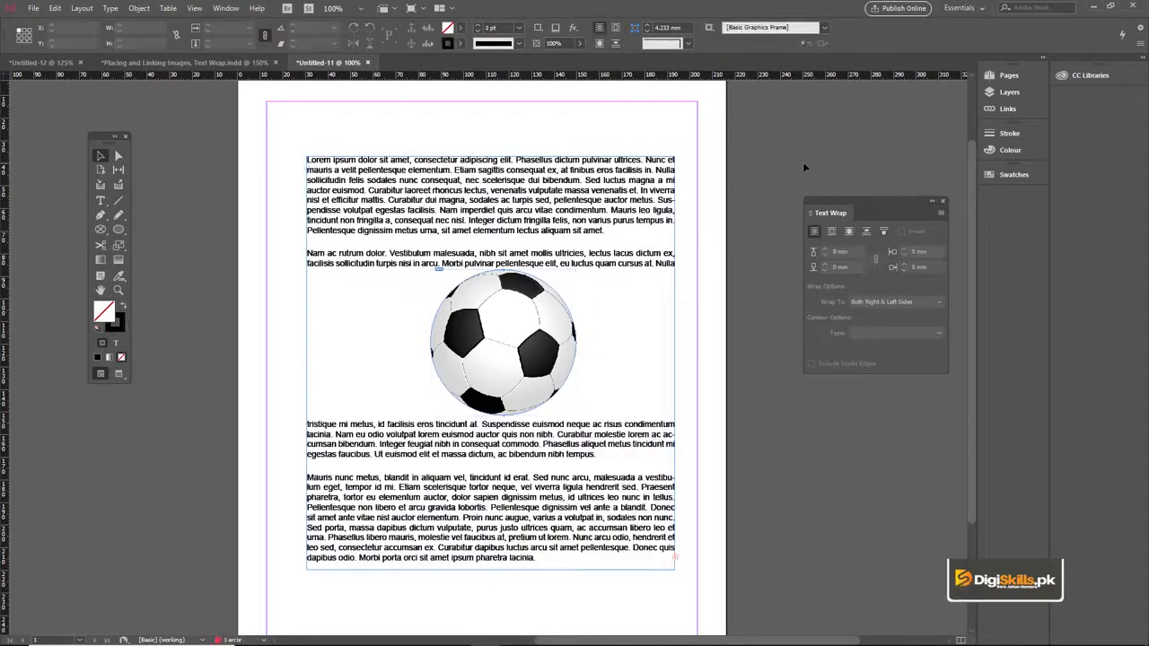